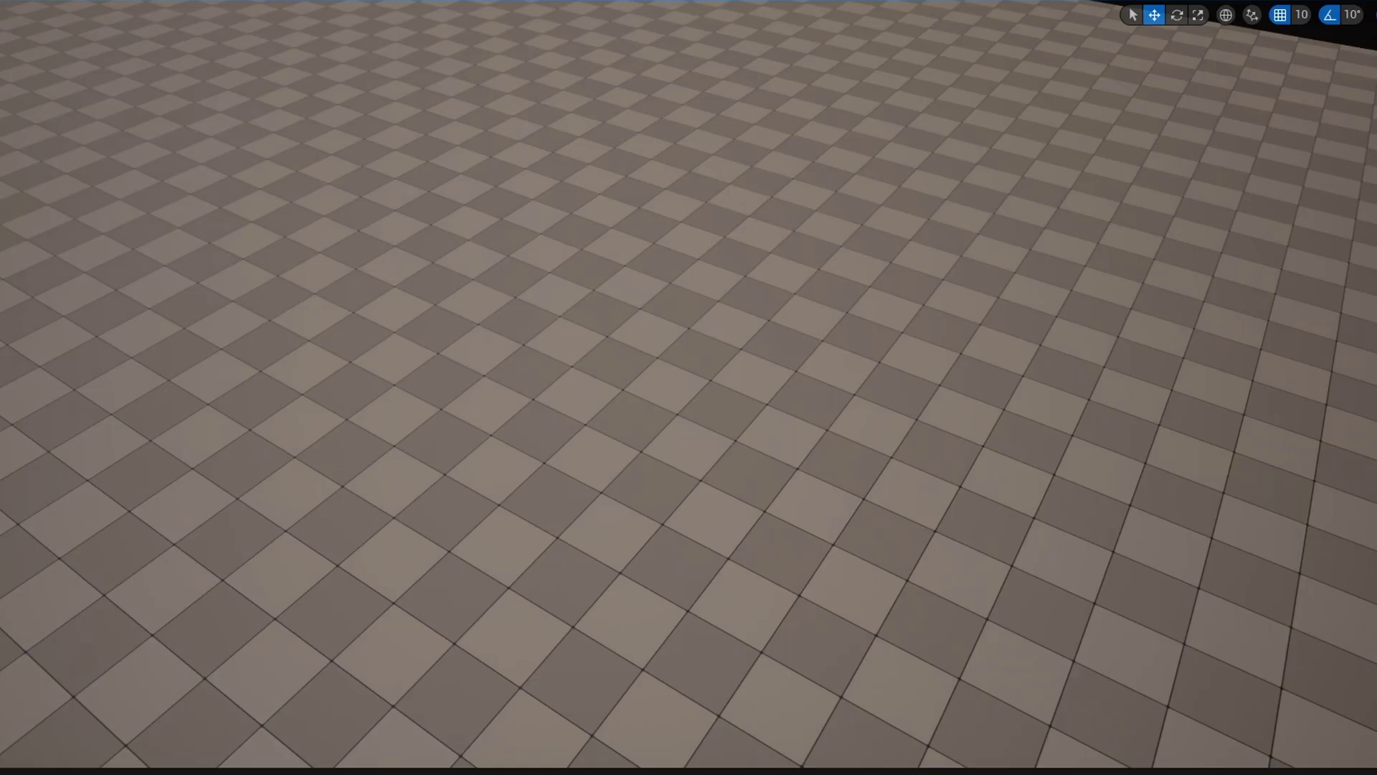
# Assign the BasicAsset02 material to the BP_StencilToGeo actor on the level's floor
pyautogui.moveTo(630, 523); pyautogui.dragTo(646, 471)
pyautogui.moveTo(724, 481); pyautogui.dragTo(712, 359, button='right')
pyautogui.press('w')
pyautogui.moveTo(512, 276)
pyautogui.mouseDown(button='right')
pyautogui.moveTo(513, 445)
pyautogui.moveTo(513, 276)
pyautogui.mouseUp(button='right')
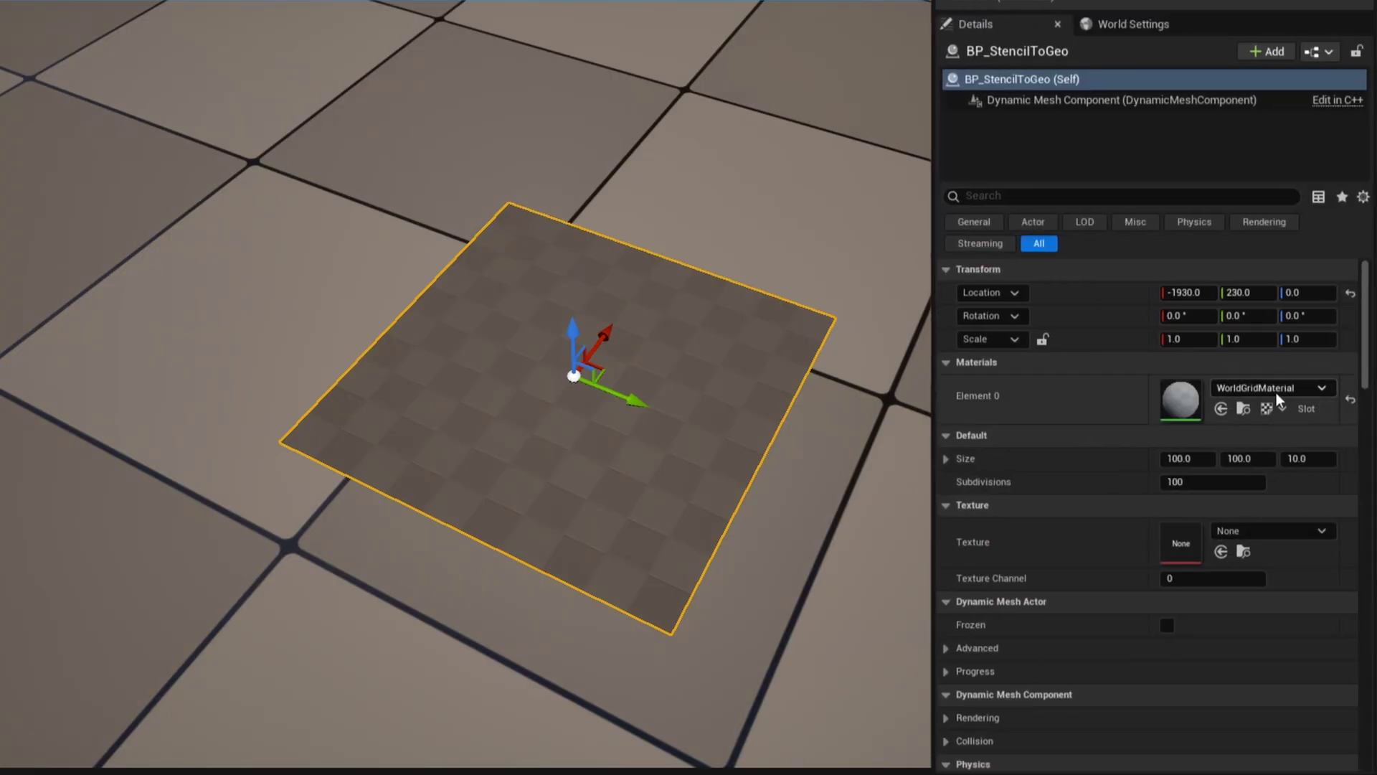
pyautogui.click(1299, 393)
pyautogui.write('basic')
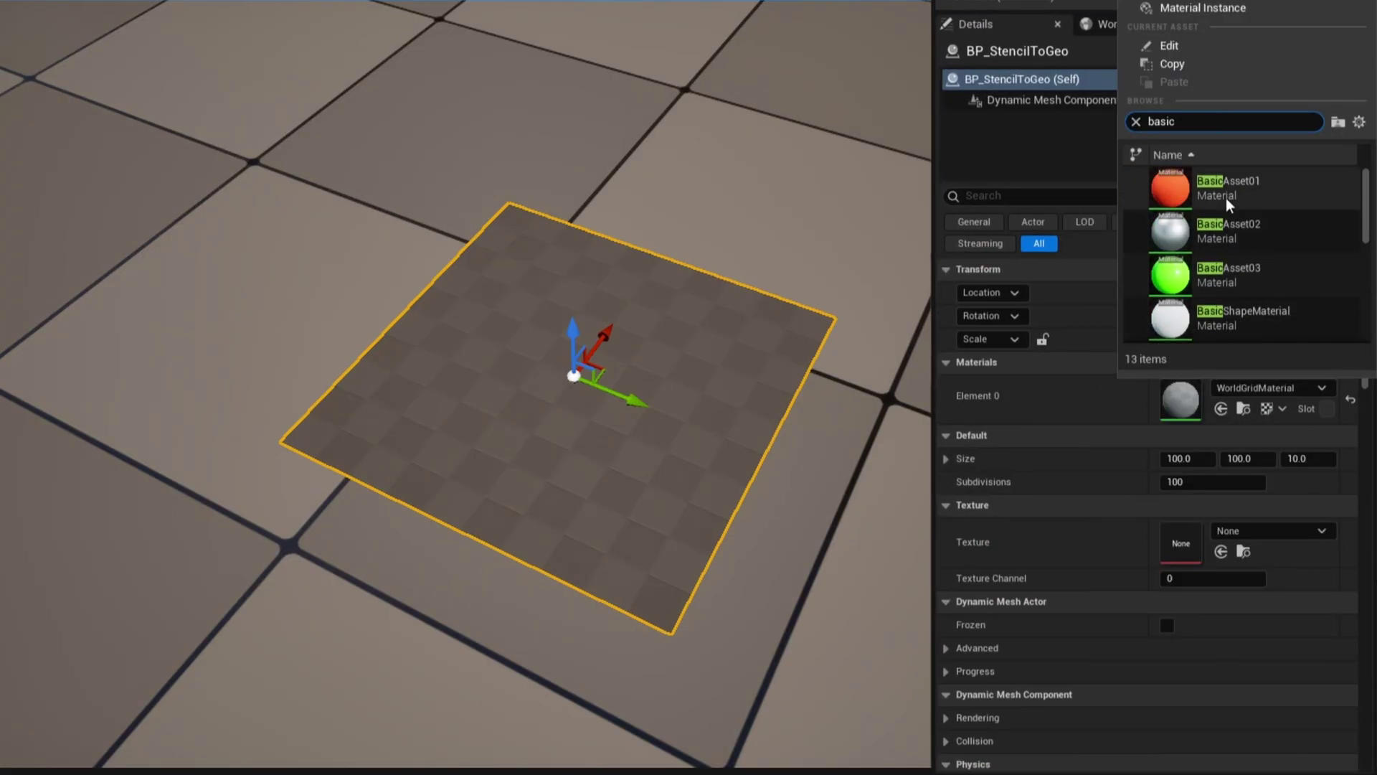
pyautogui.click(1225, 198)
pyautogui.keyDown('alt'); pyautogui.moveTo(299, 240); pyautogui.dragTo(343, 225); pyautogui.keyUp('alt')
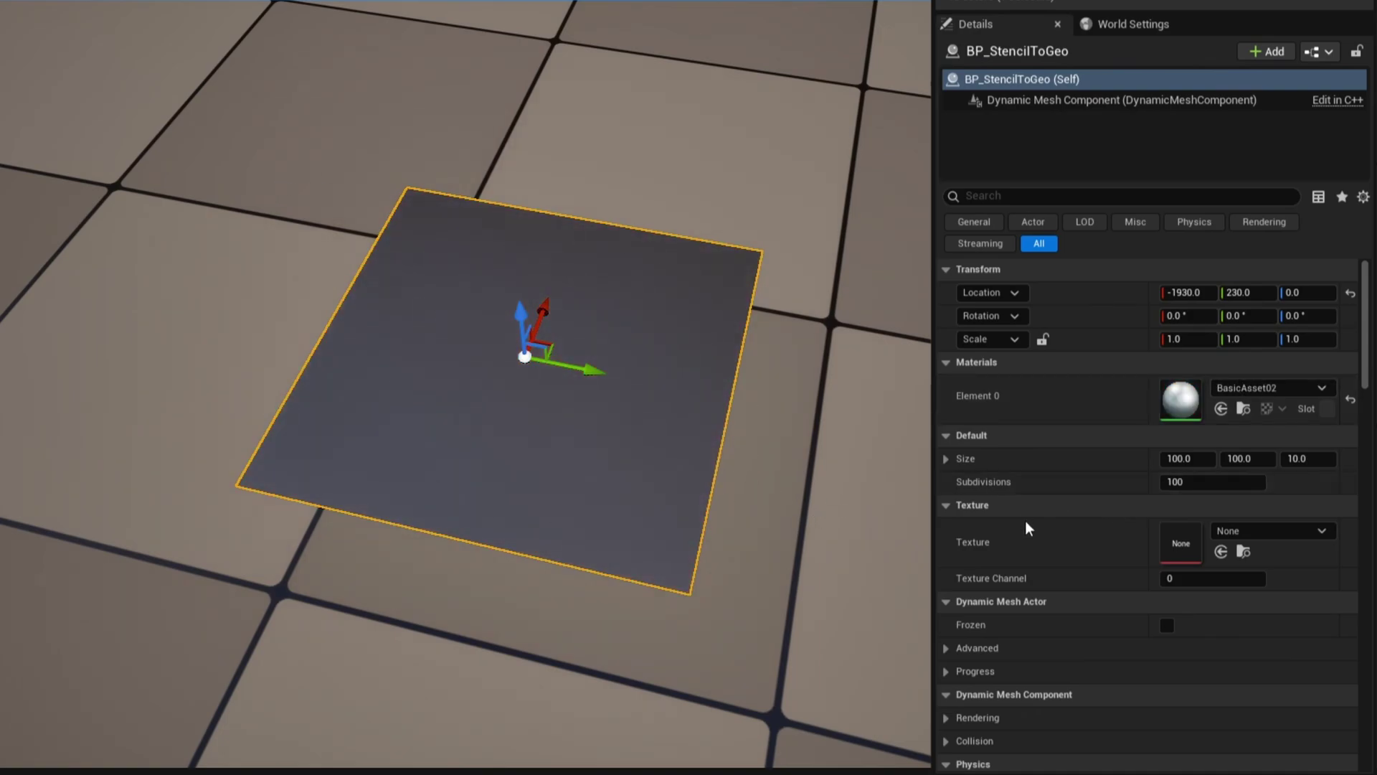
# Set the Stencil_B image from the Stencils folder as the actor's Texture
pyautogui.hotkey('ctrl', 'space')
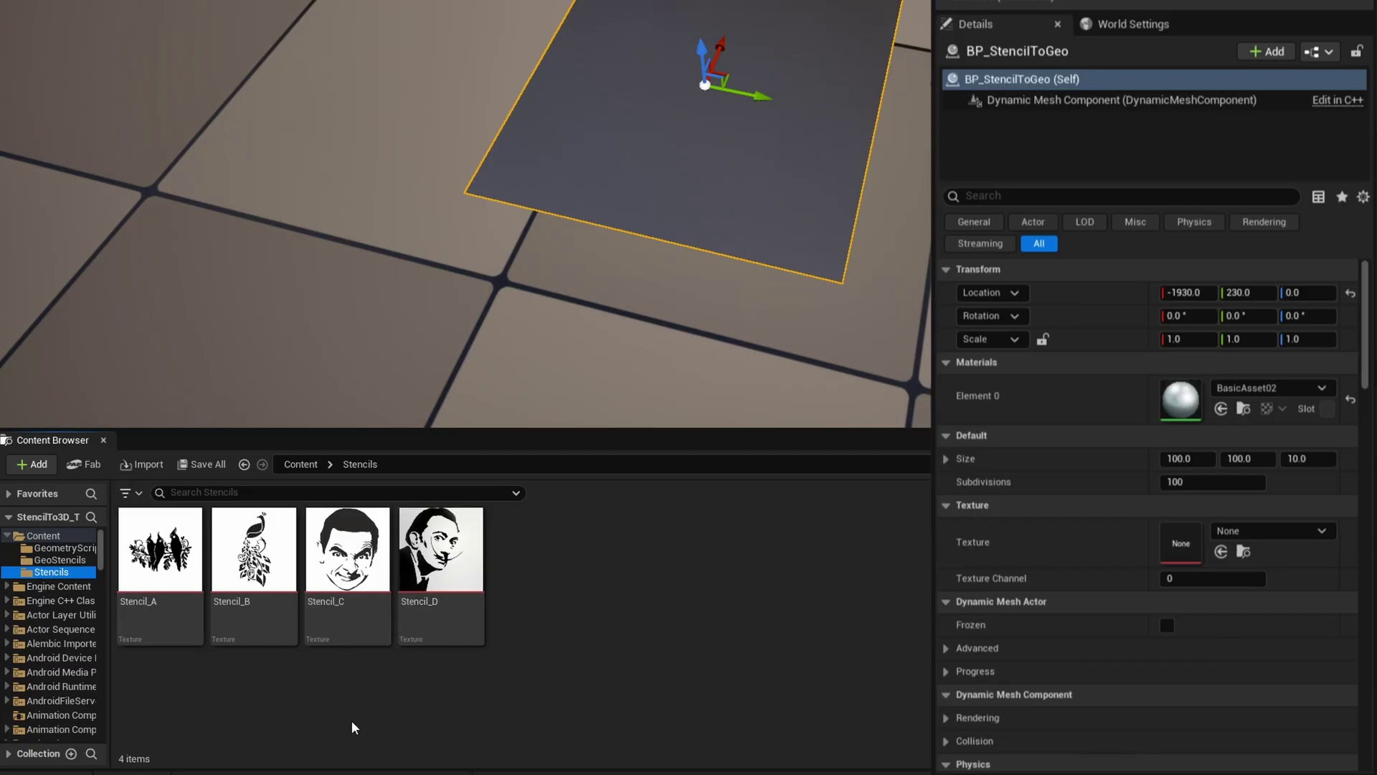
pyautogui.click(251, 610)
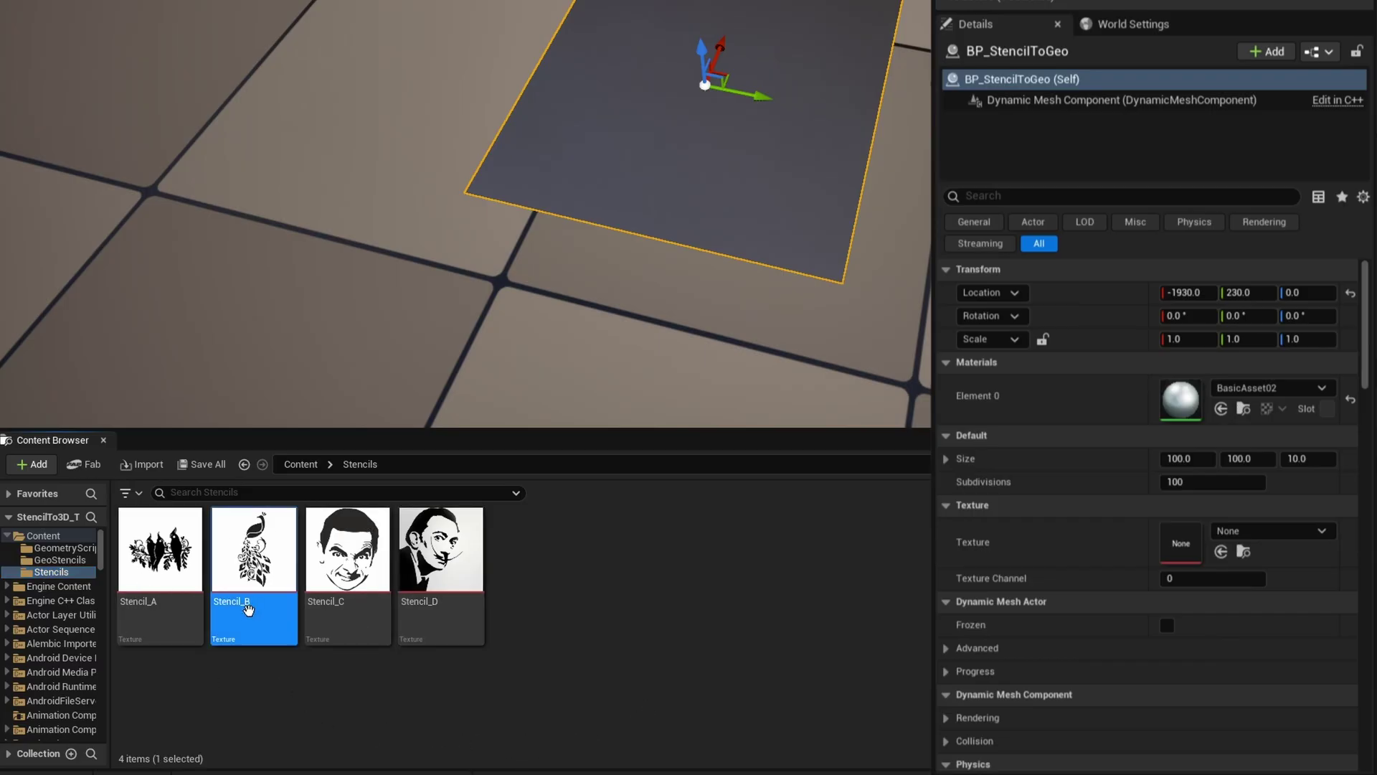
pyautogui.click(1220, 552)
pyautogui.moveTo(466, 323); pyautogui.dragTo(545, 186, button='right')
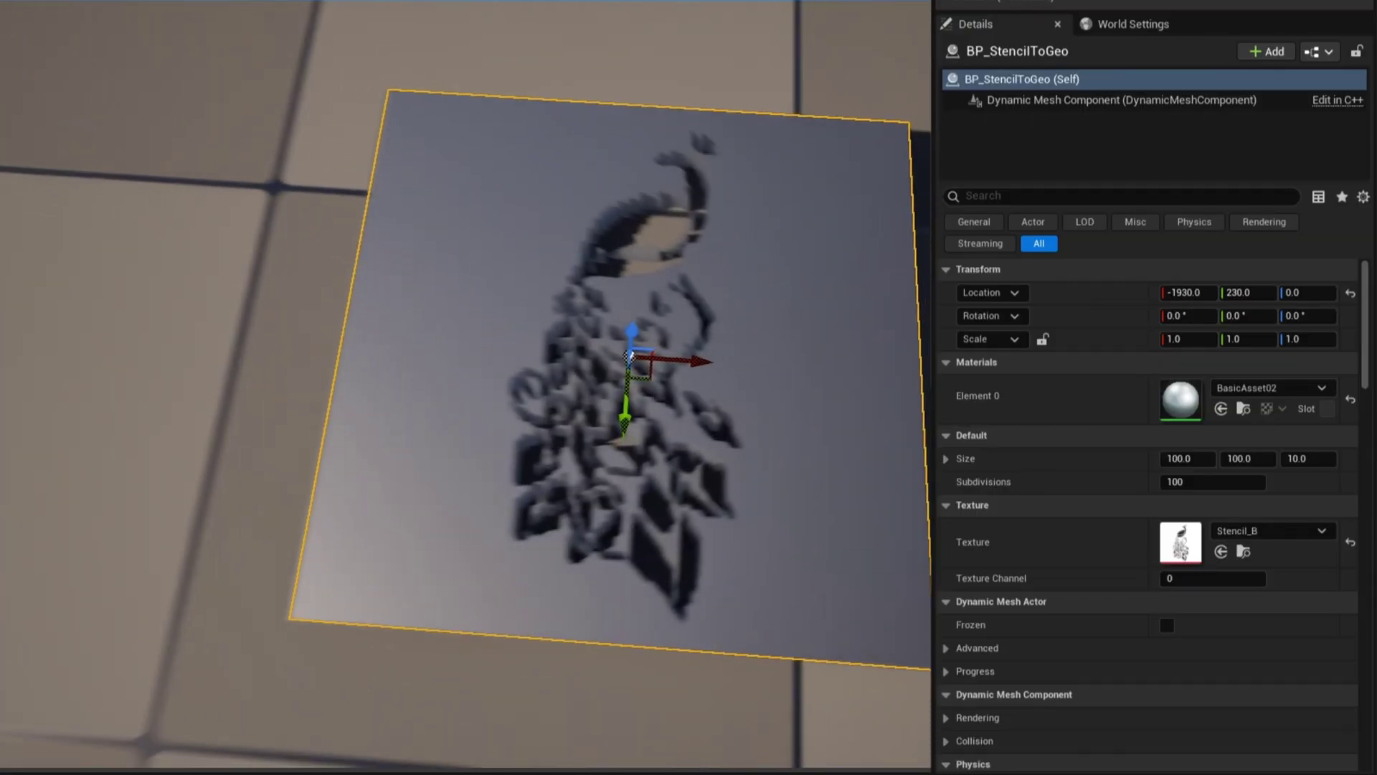
# Raise the stencil actor above the floor to a Z location of 90
pyautogui.moveTo(968, 387); pyautogui.dragTo(929, 428, button='right')
pyautogui.moveTo(664, 195); pyautogui.dragTo(660, 166, button='right')
pyautogui.moveTo(699, 385); pyautogui.dragTo(821, 405, button='right')
pyautogui.press('s')
pyautogui.moveTo(697, 391); pyautogui.dragTo(746, 305)
pyautogui.press('w')
pyautogui.moveTo(746, 304); pyautogui.dragTo(671, 264, button='right')
pyautogui.press('s')
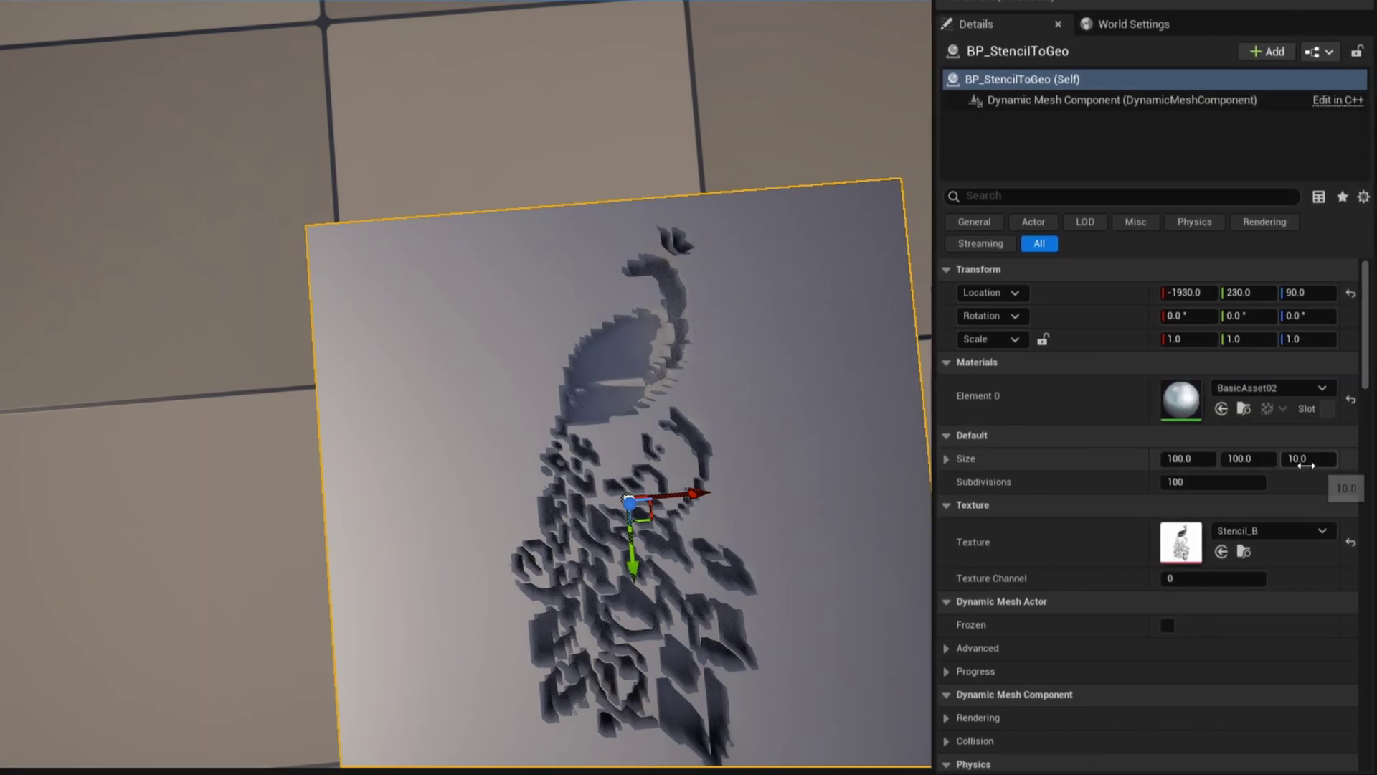
# Set the stencil actor's Z size to -10 to invert the displacement direction
pyautogui.click(1304, 459)
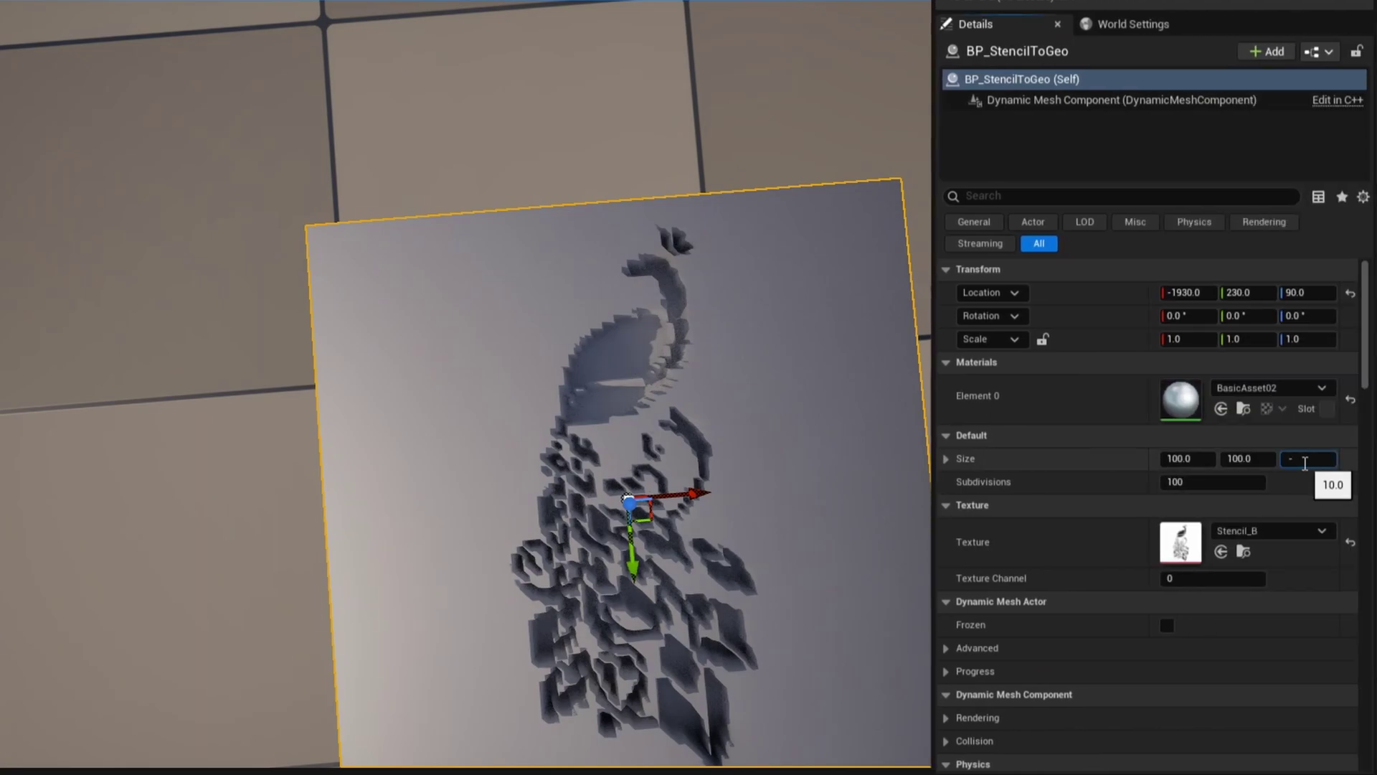
pyautogui.press('Return')
pyautogui.moveTo(467, 387)
pyautogui.mouseDown(button='right')
pyautogui.moveTo(609, 388)
pyautogui.moveTo(624, 302)
pyautogui.moveTo(624, 388)
pyautogui.moveTo(545, 359)
pyautogui.moveTo(459, 445)
pyautogui.moveTo(445, 437)
pyautogui.moveTo(452, 387)
pyautogui.mouseUp(button='right')
# Set the stencil actor's Subdivisions to 1000 and inspect the edges of the displaced relief up close
pyautogui.click(1217, 482)
pyautogui.click(1218, 484)
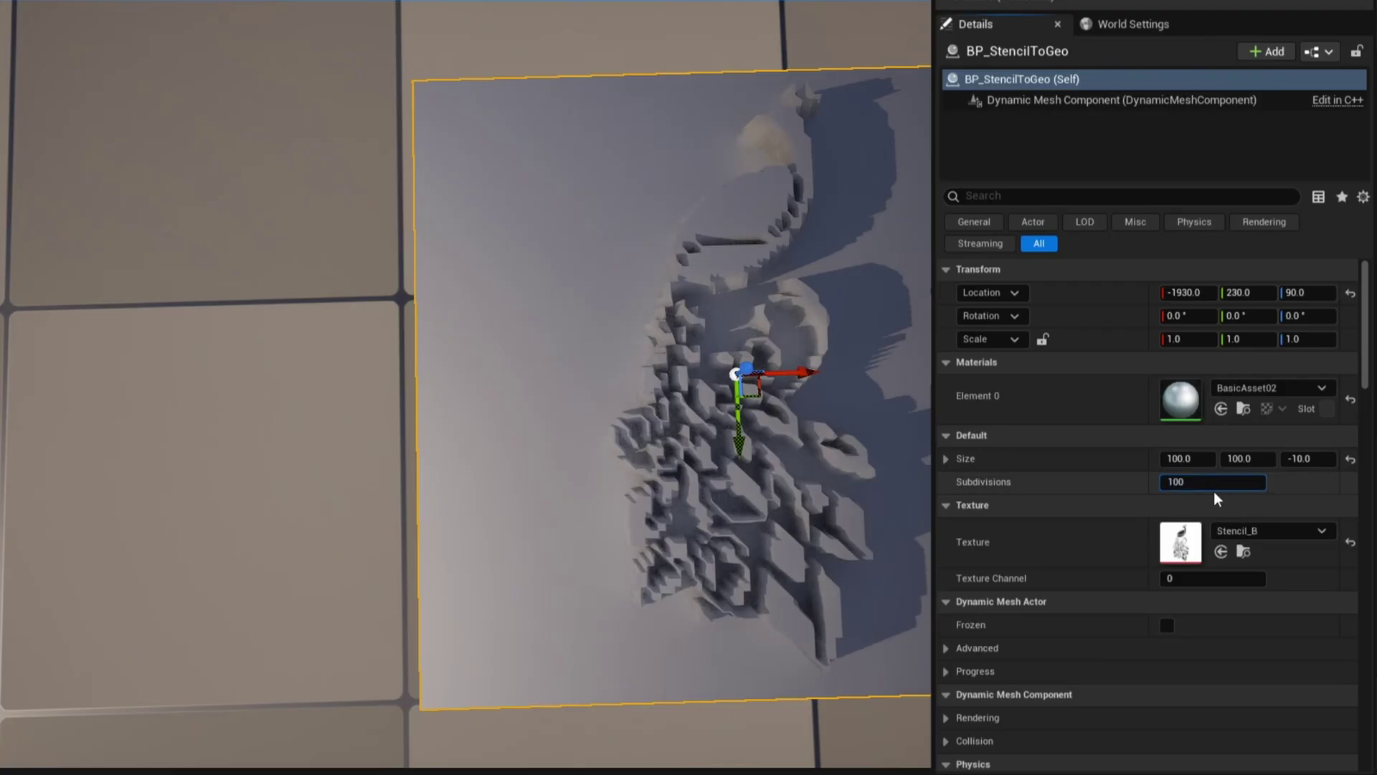
pyautogui.press('Return')
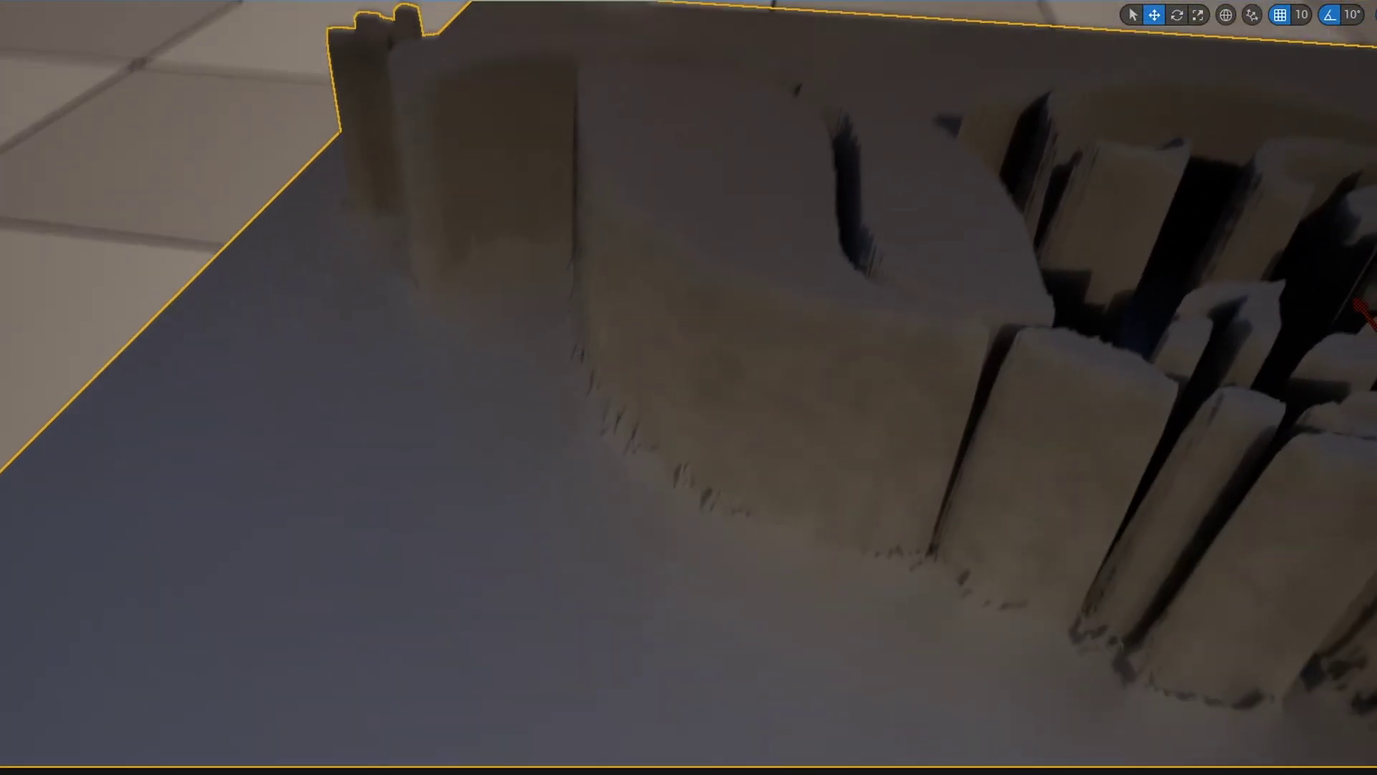
pyautogui.moveTo(789, 482); pyautogui.dragTo(789, 383, button='right')
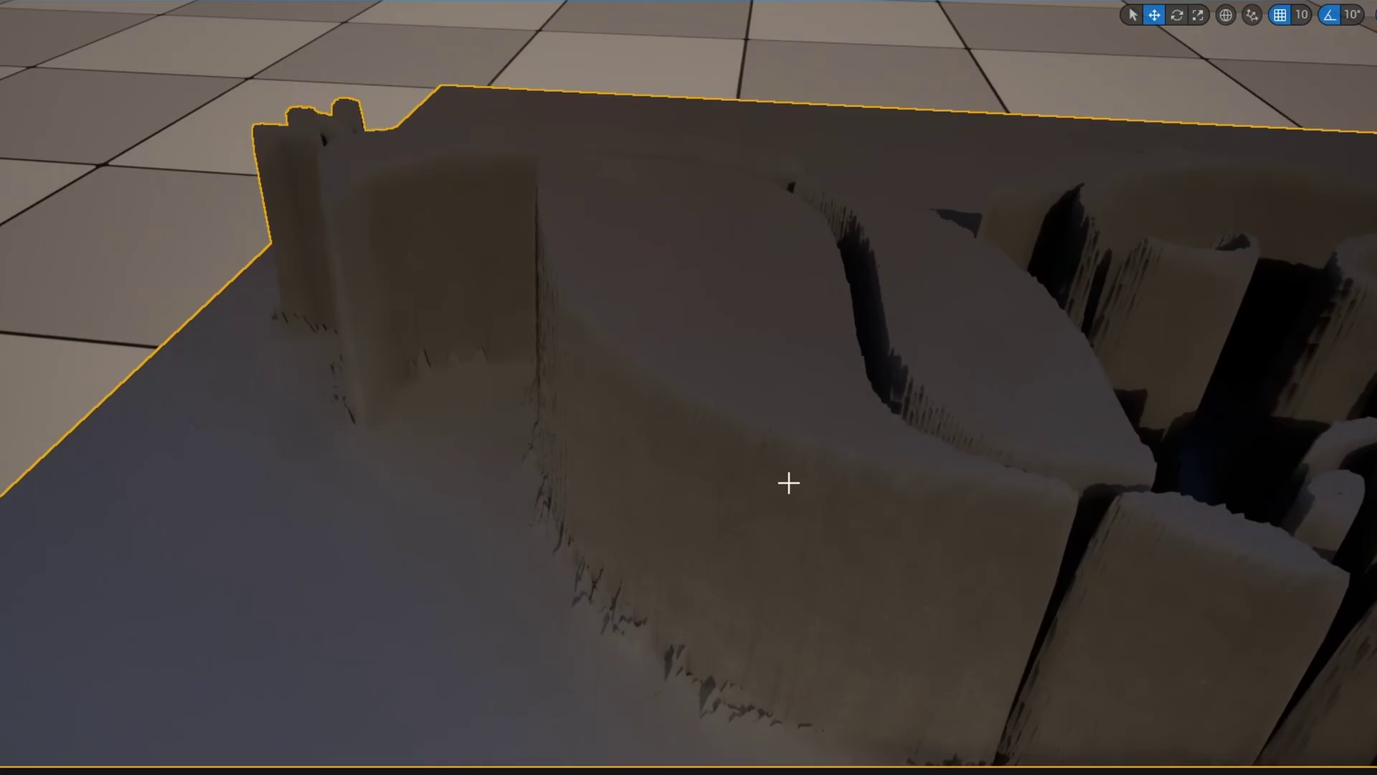
pyautogui.moveTo(606, 412); pyautogui.dragTo(606, 358, button='right')
pyautogui.moveTo(1149, 538); pyautogui.dragTo(932, 588, button='right')
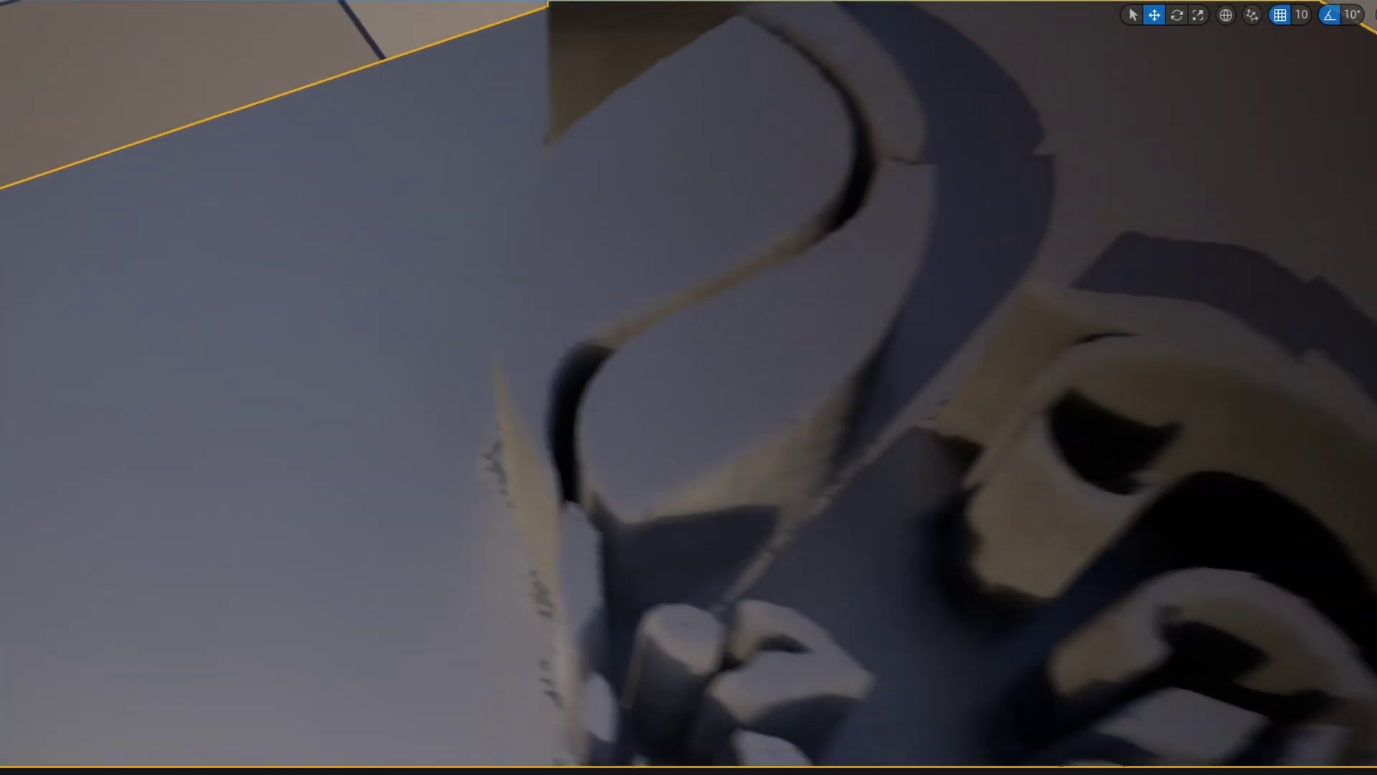
pyautogui.press('s')
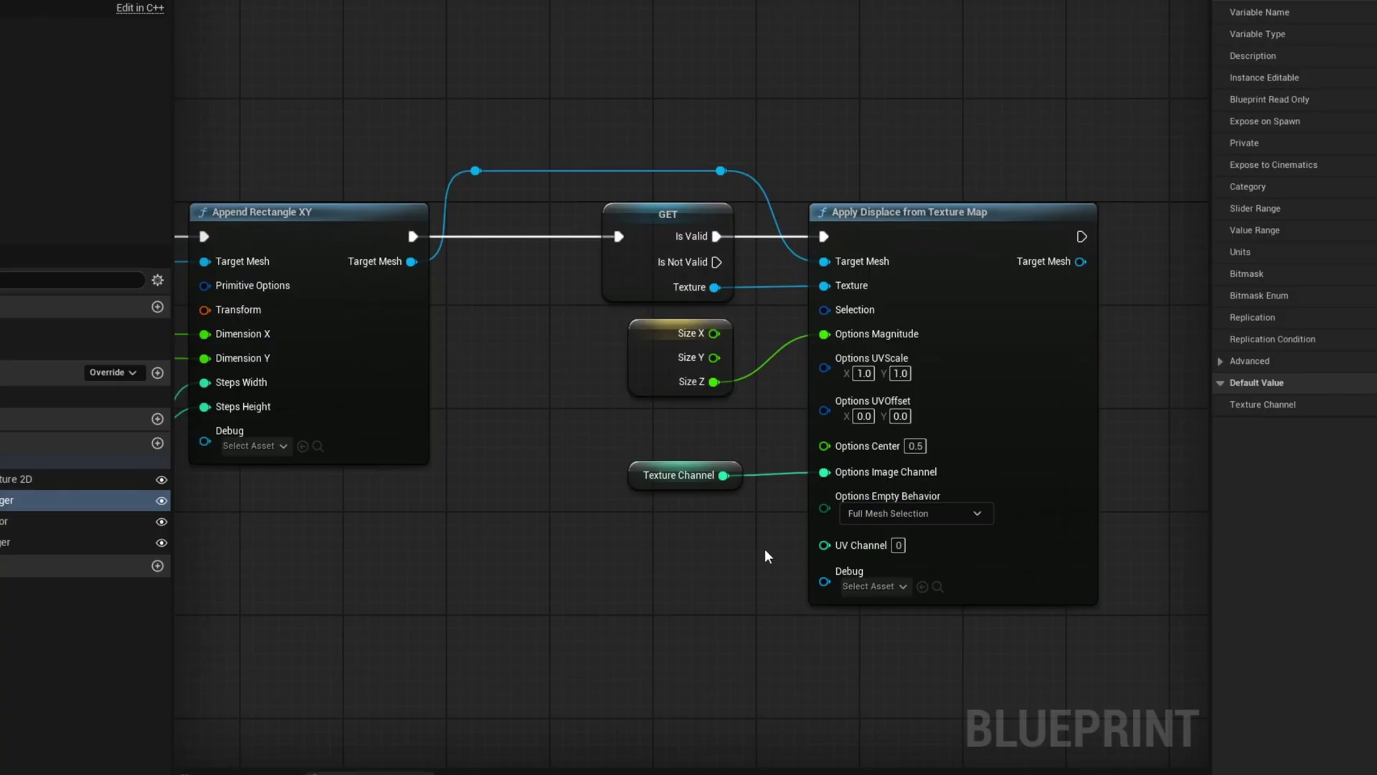
# Add an Apply Iterative Smoothing to Mesh node after Apply Displace from Texture Map and split its Options pin
pyautogui.moveTo(1061, 156); pyautogui.dragTo(449, 120, button='right')
pyautogui.moveTo(446, 227); pyautogui.dragTo(744, 226)
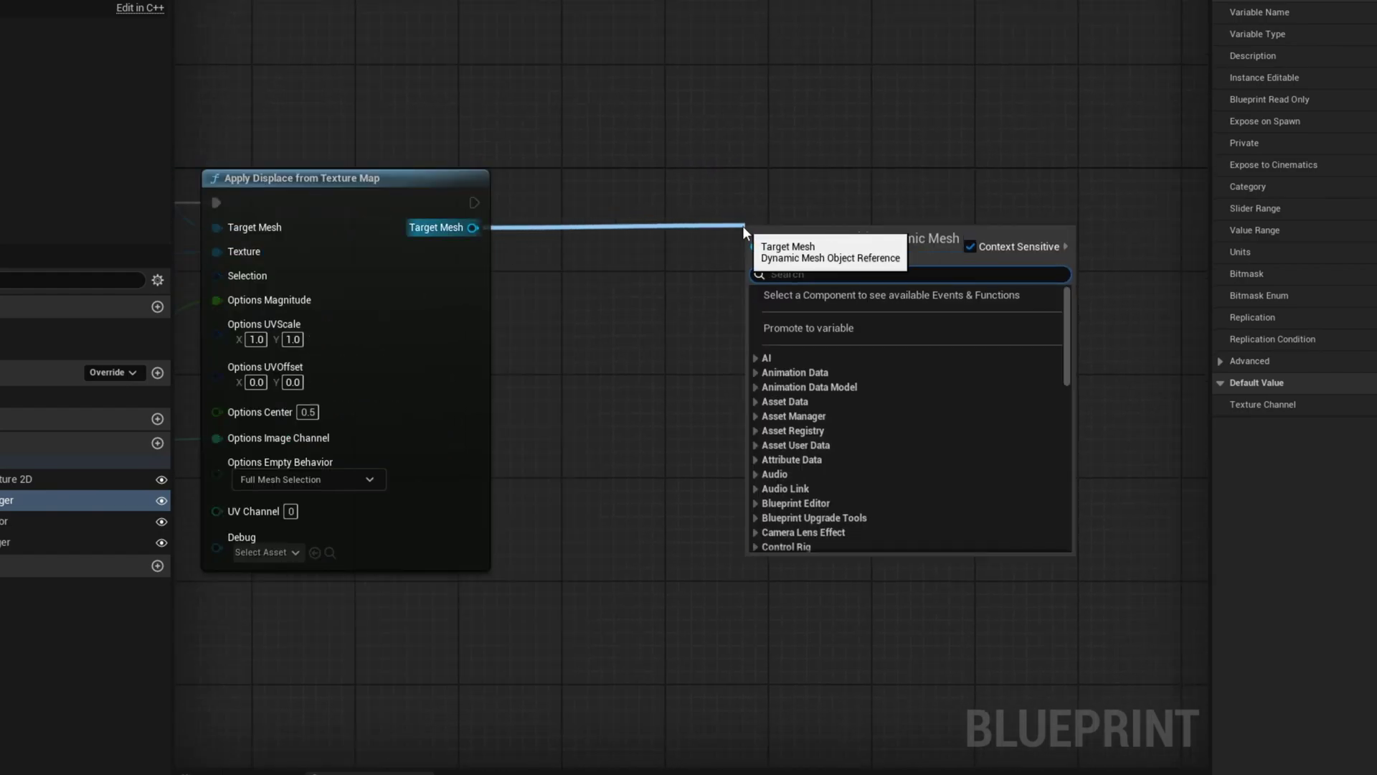
pyautogui.write('iterati')
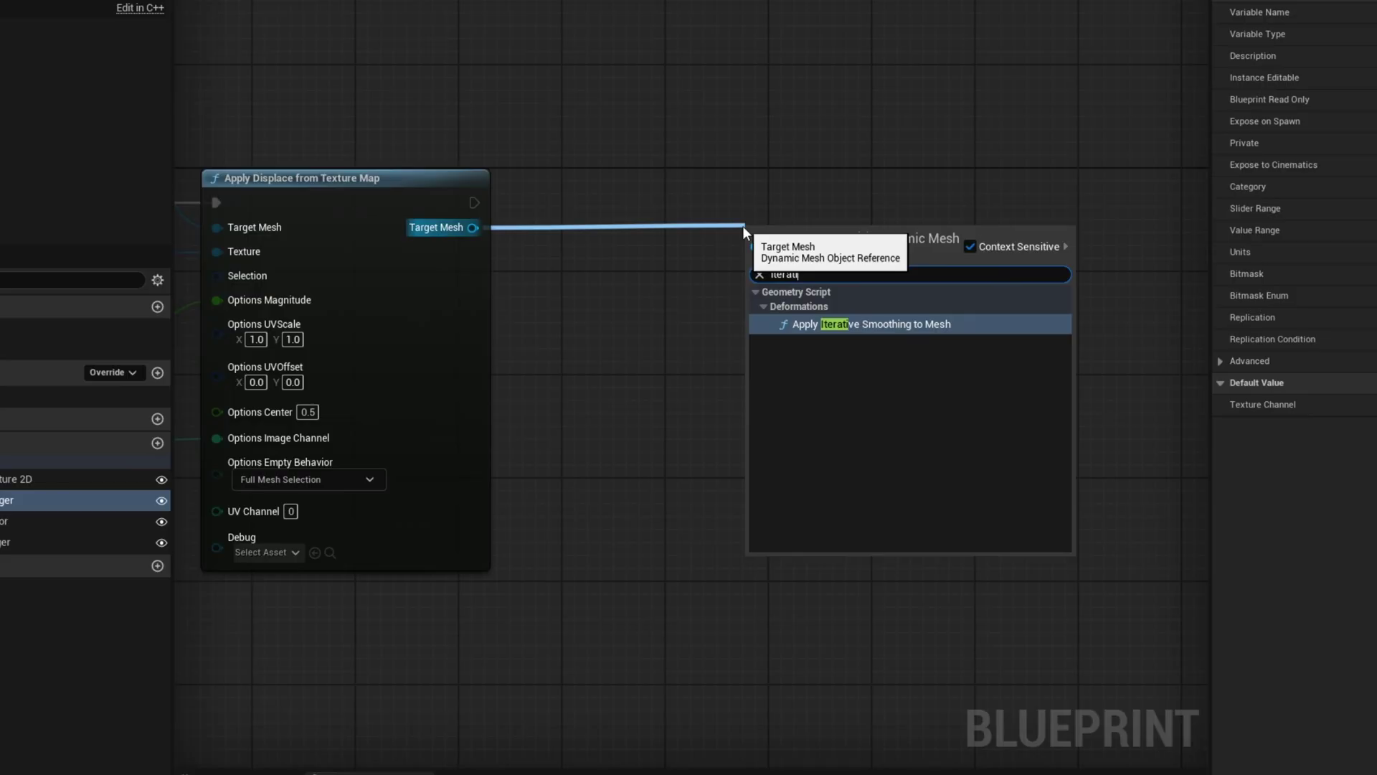
pyautogui.press('Return')
pyautogui.moveTo(839, 247); pyautogui.dragTo(954, 208)
pyautogui.rightClick(897, 275)
pyautogui.click(974, 350)
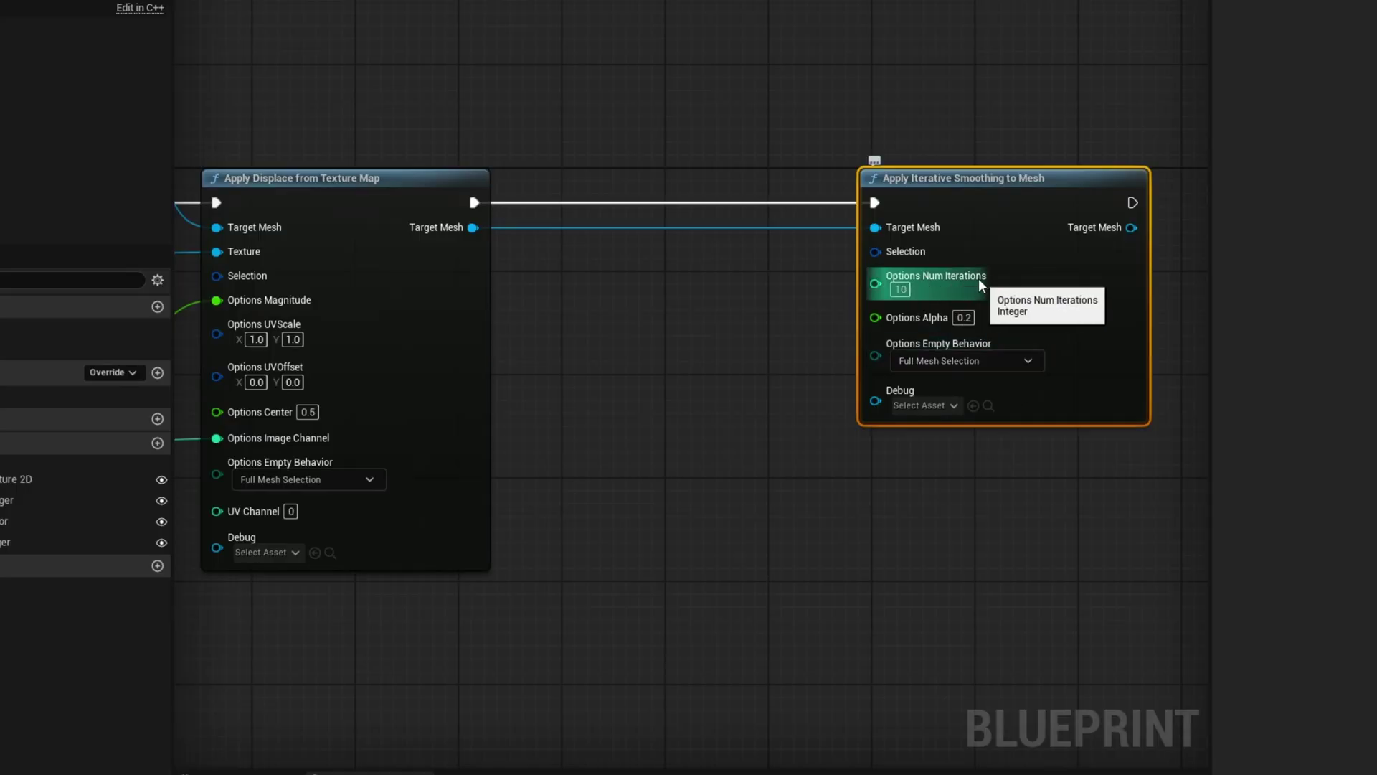
# Promote Options Num Iterations to a variable named Smoothing Iterations and make it instance editable
pyautogui.rightClick(876, 283)
pyautogui.click(948, 335)
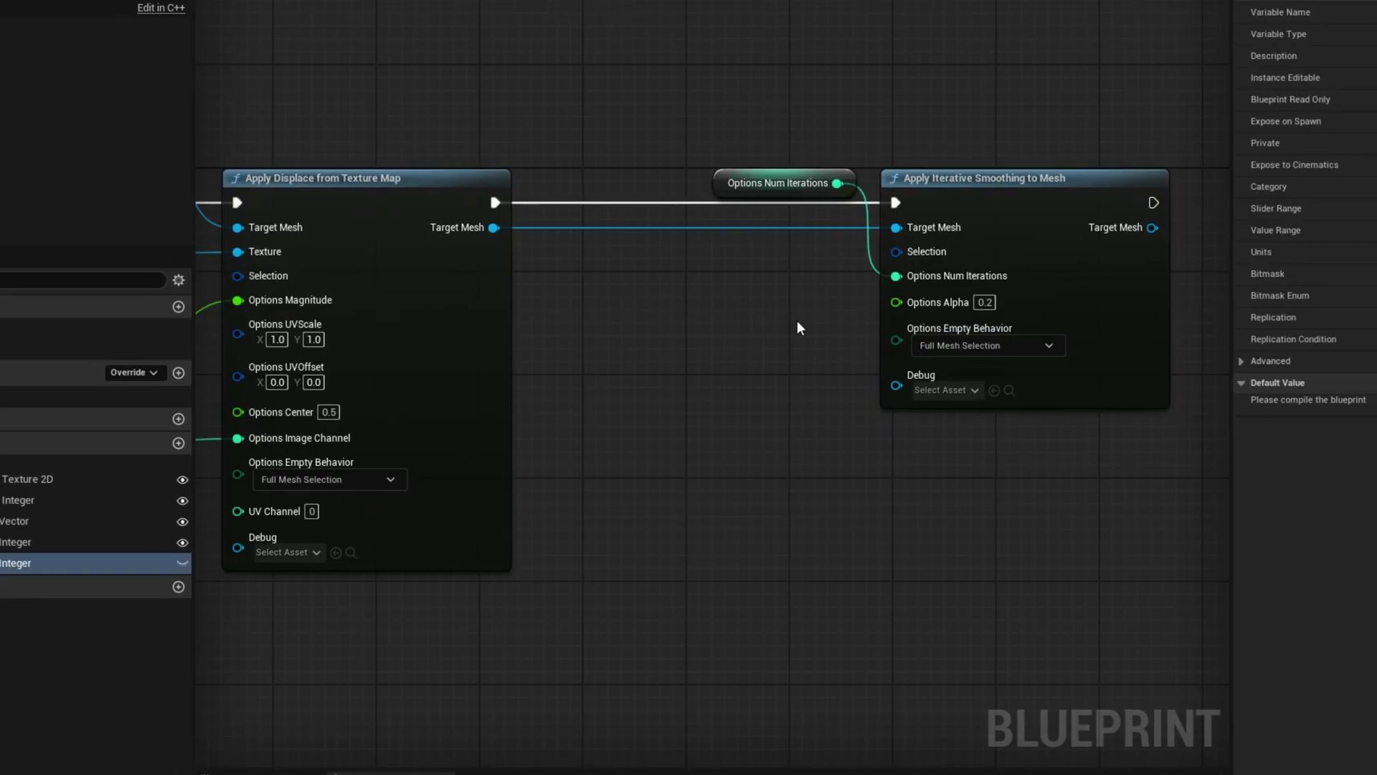
pyautogui.write('Smoothing Iterations')
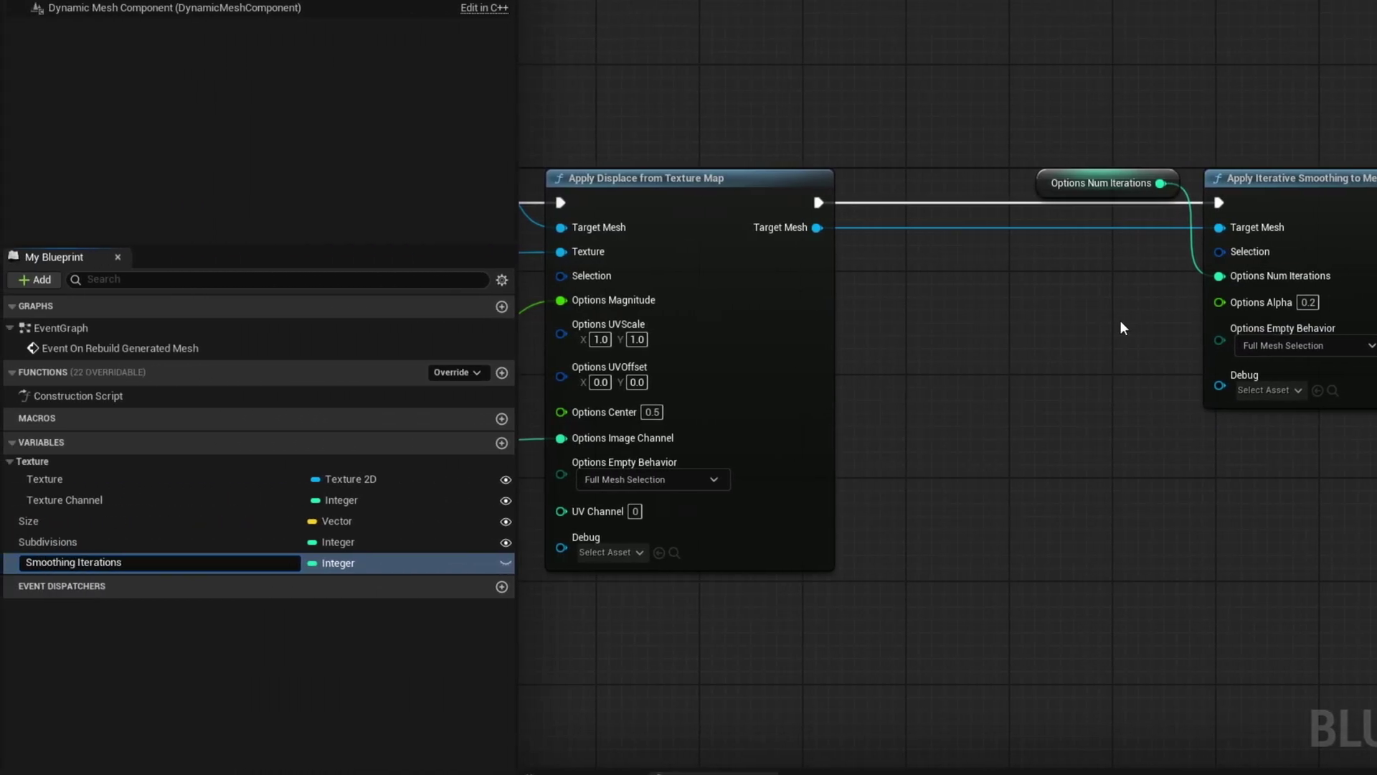
pyautogui.press('Return')
pyautogui.click(506, 565)
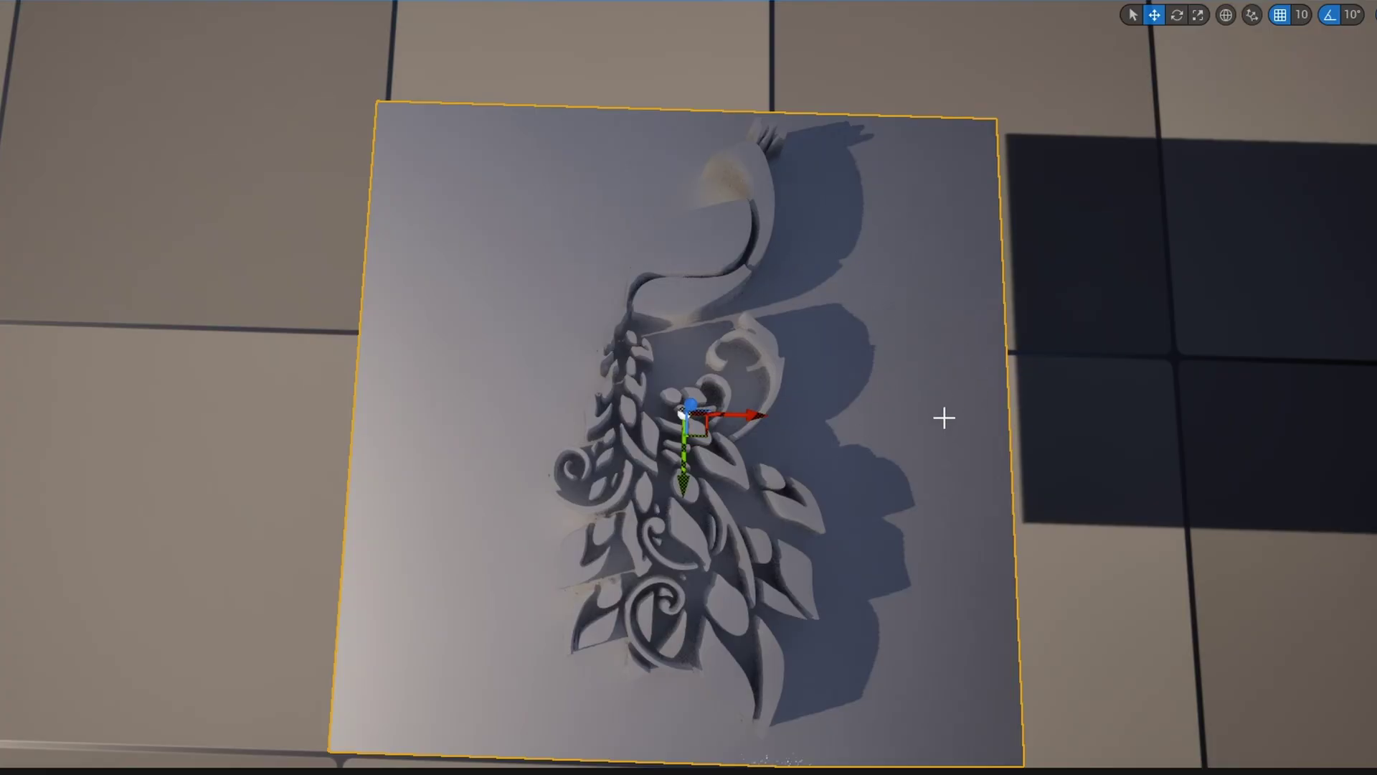
# Inspect the smoothed relief's base edges and set the actor's Smoothing Iterations to 20
pyautogui.moveTo(884, 427); pyautogui.dragTo(709, 432, button='right')
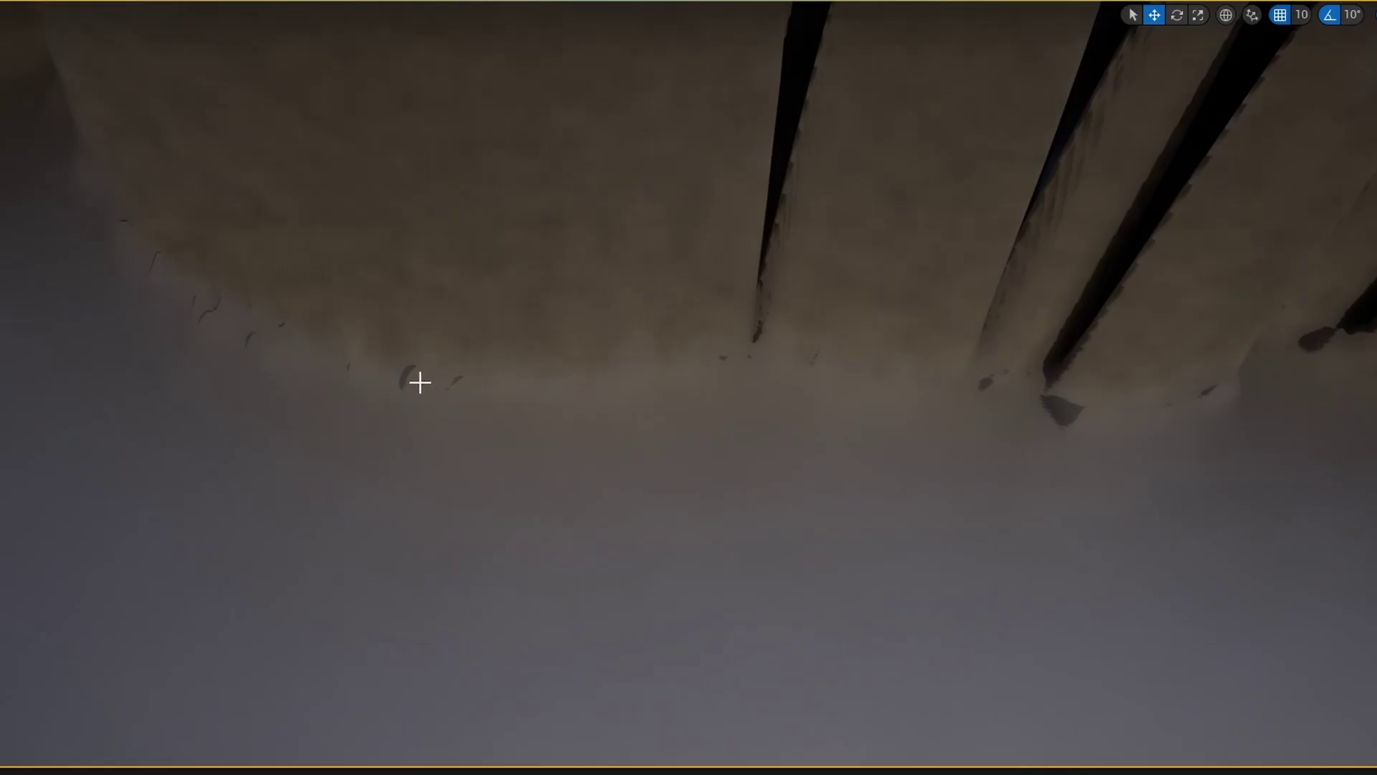
pyautogui.moveTo(939, 382); pyautogui.dragTo(928, 431, button='right')
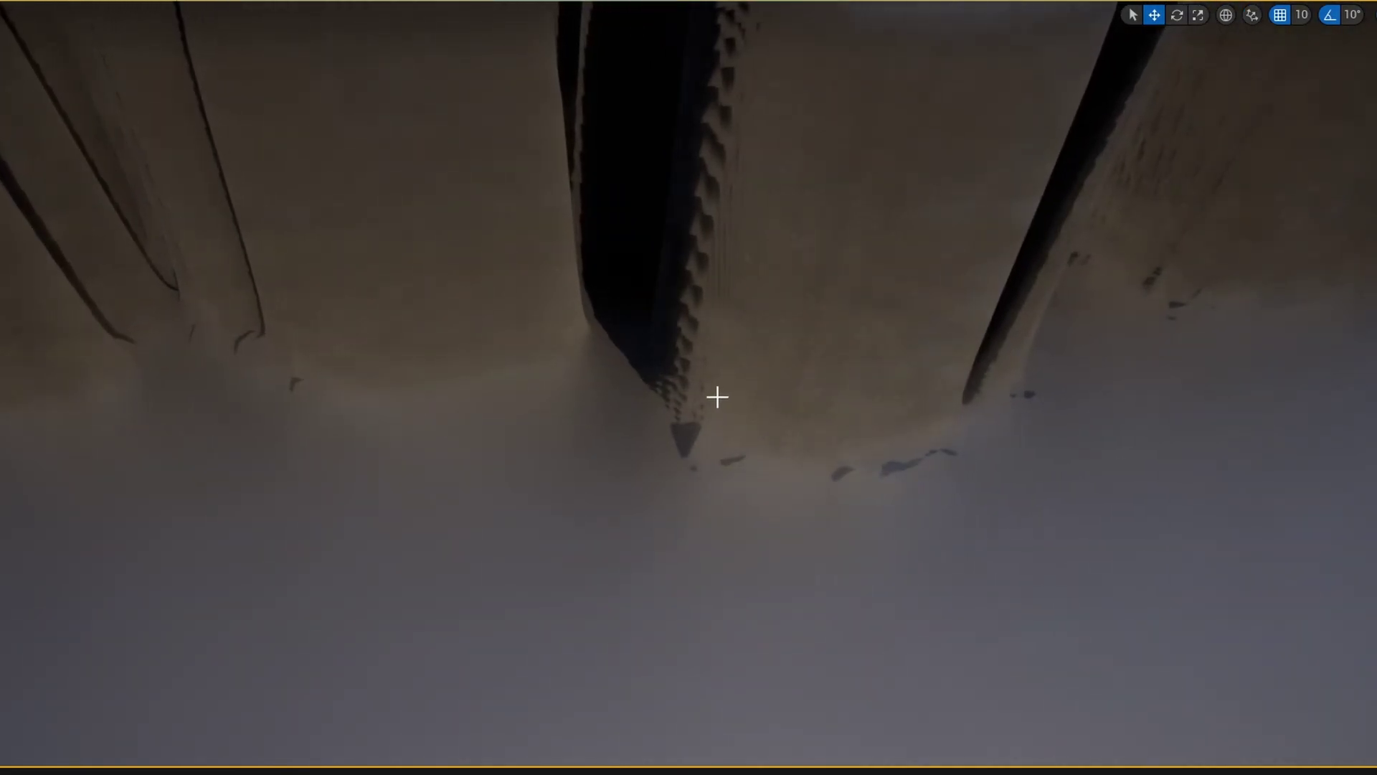
pyautogui.click(1192, 506)
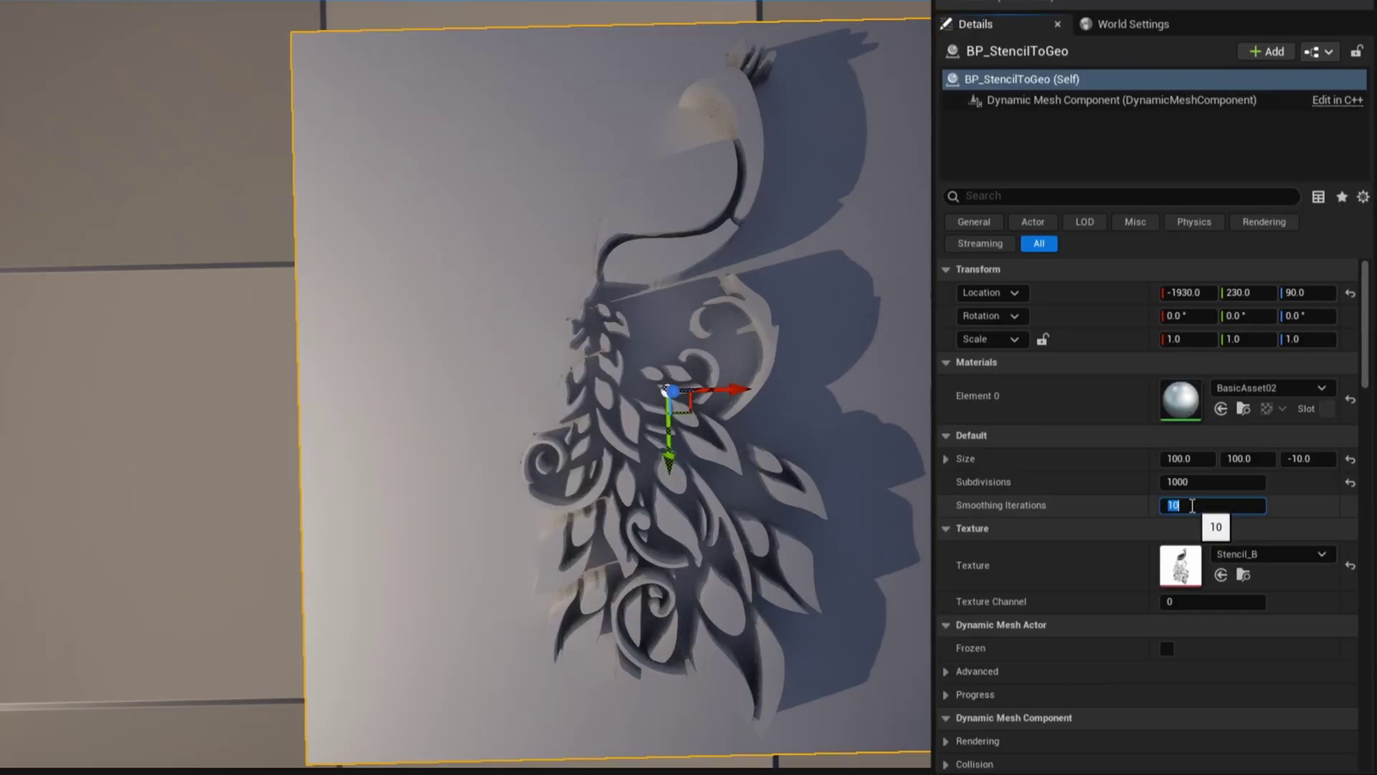
pyautogui.write('20')
pyautogui.press('Return')
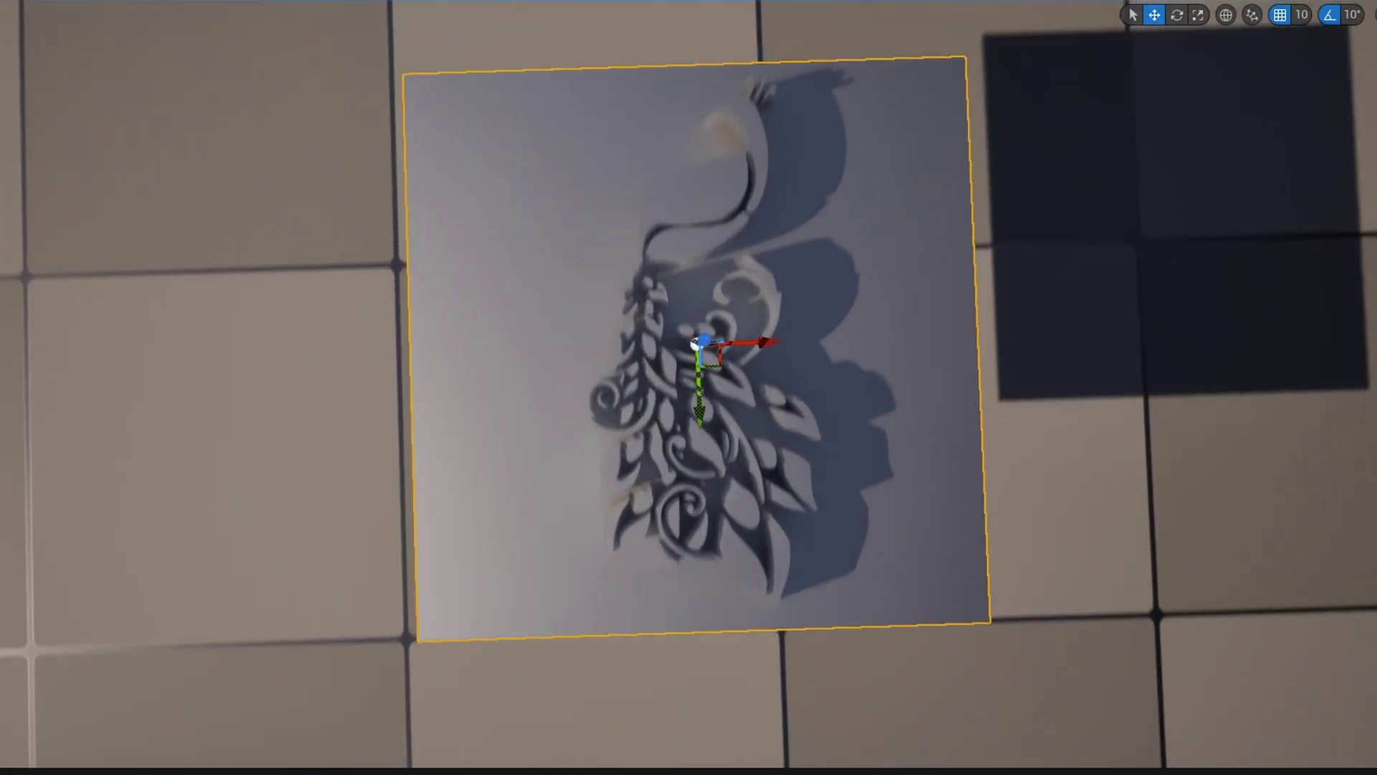
pyautogui.moveTo(979, 414); pyautogui.dragTo(961, 326, button='right')
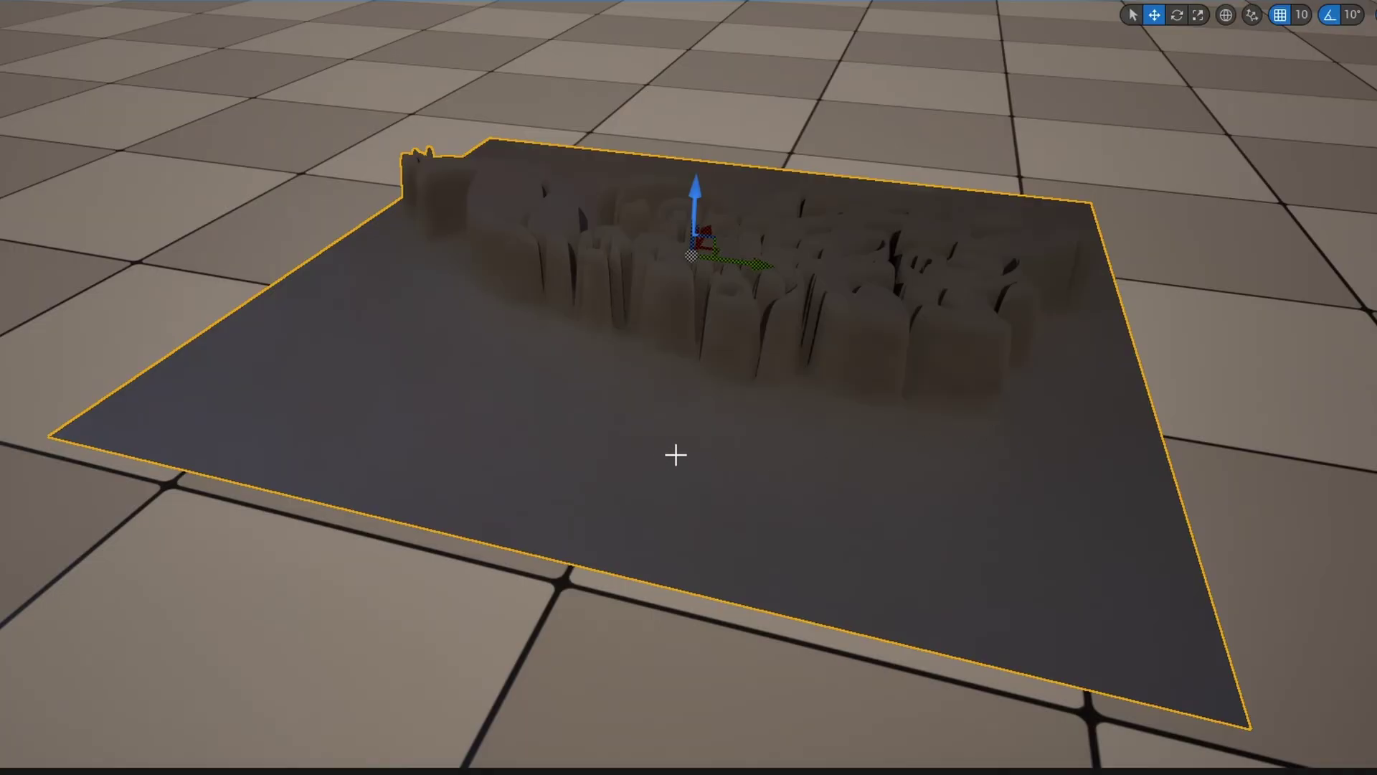
pyautogui.moveTo(675, 454); pyautogui.dragTo(694, 335, button='right')
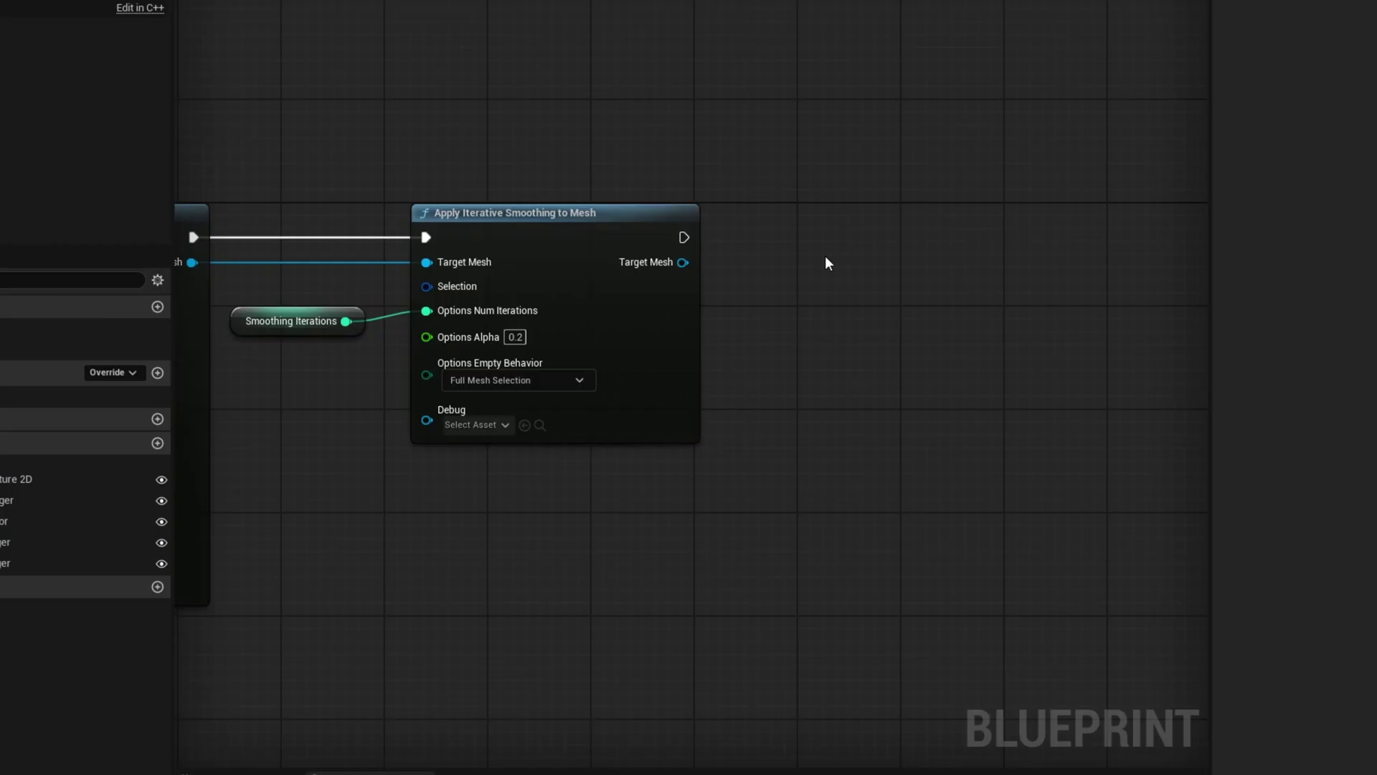
# Add a Translate Mesh node after Apply Iterative Smoothing to Mesh and align it in the graph
pyautogui.moveTo(842, 267); pyautogui.dragTo(792, 276, button='right')
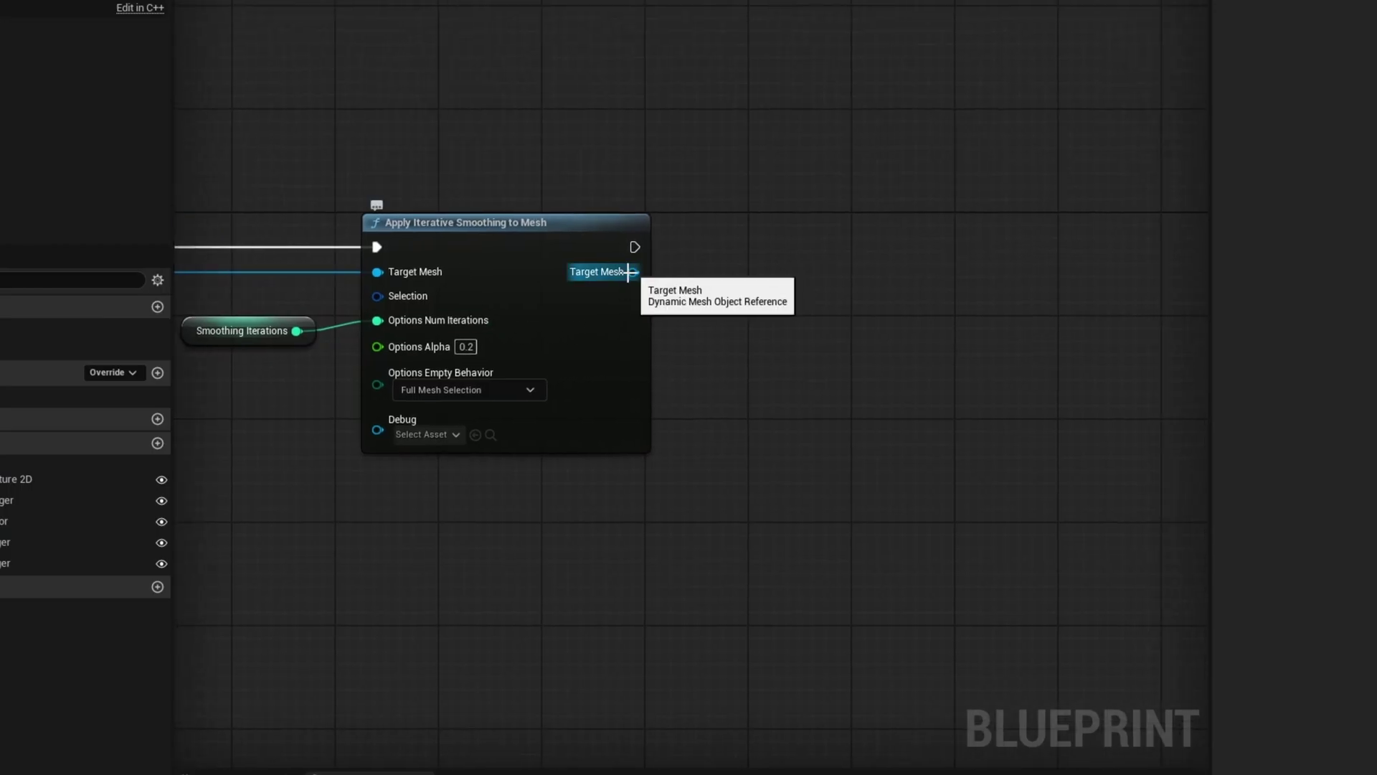
pyautogui.moveTo(633, 271); pyautogui.dragTo(707, 283)
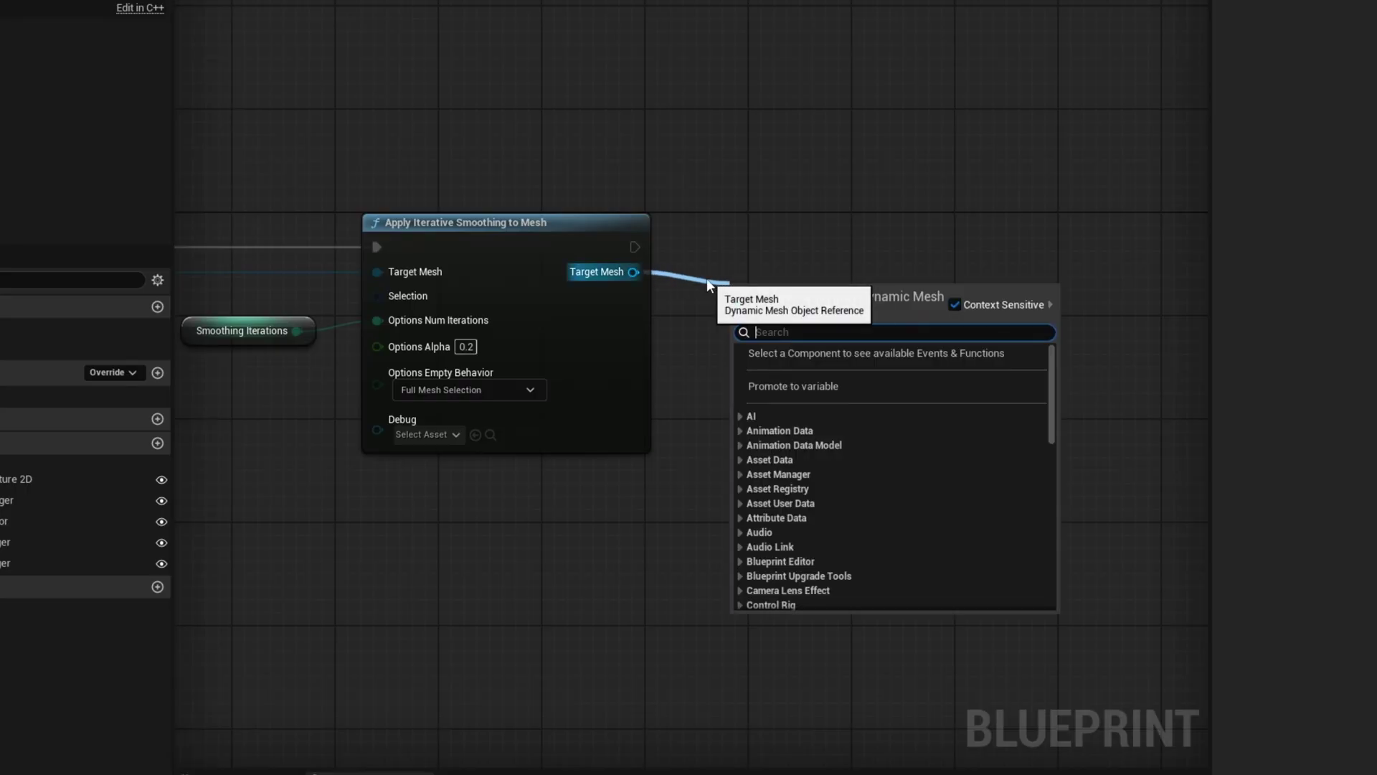
pyautogui.write('translate')
pyautogui.press('Return')
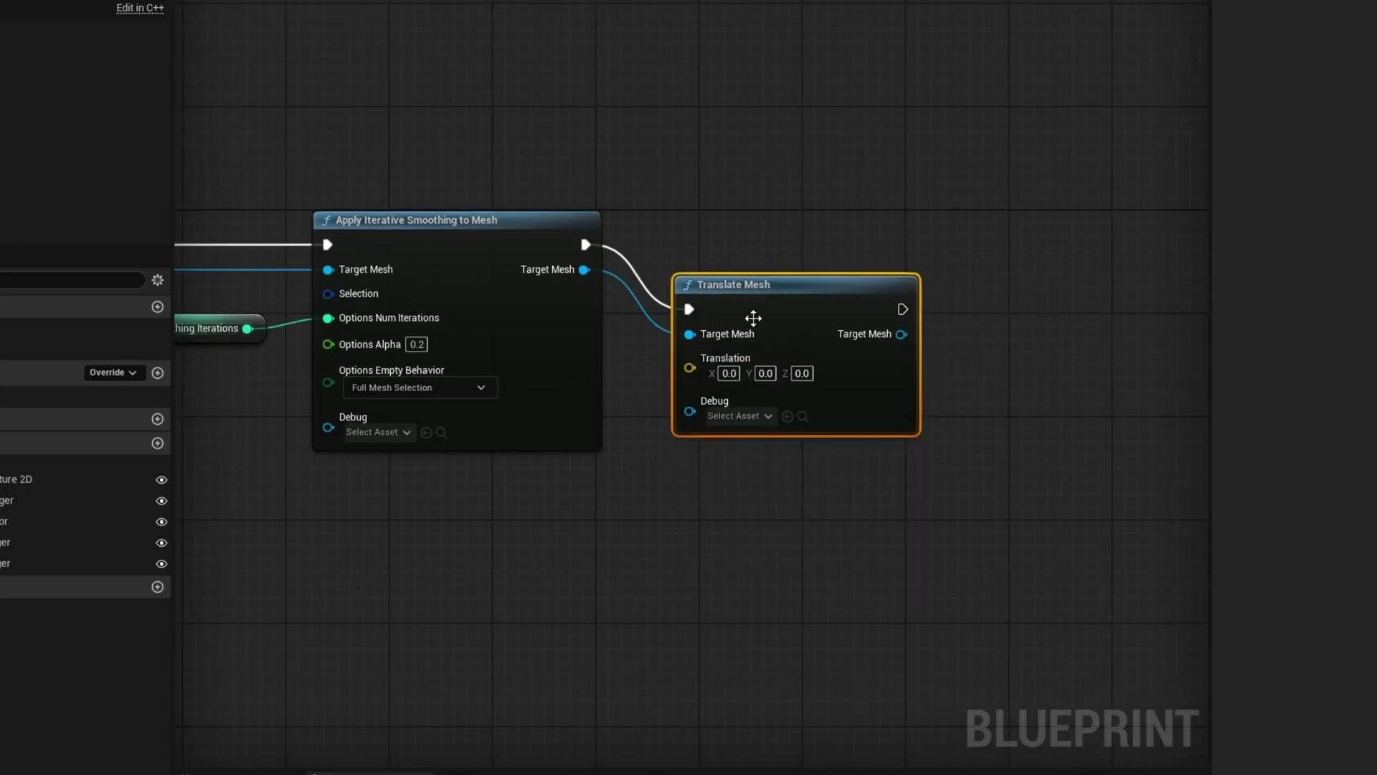
pyautogui.moveTo(750, 313); pyautogui.dragTo(919, 258)
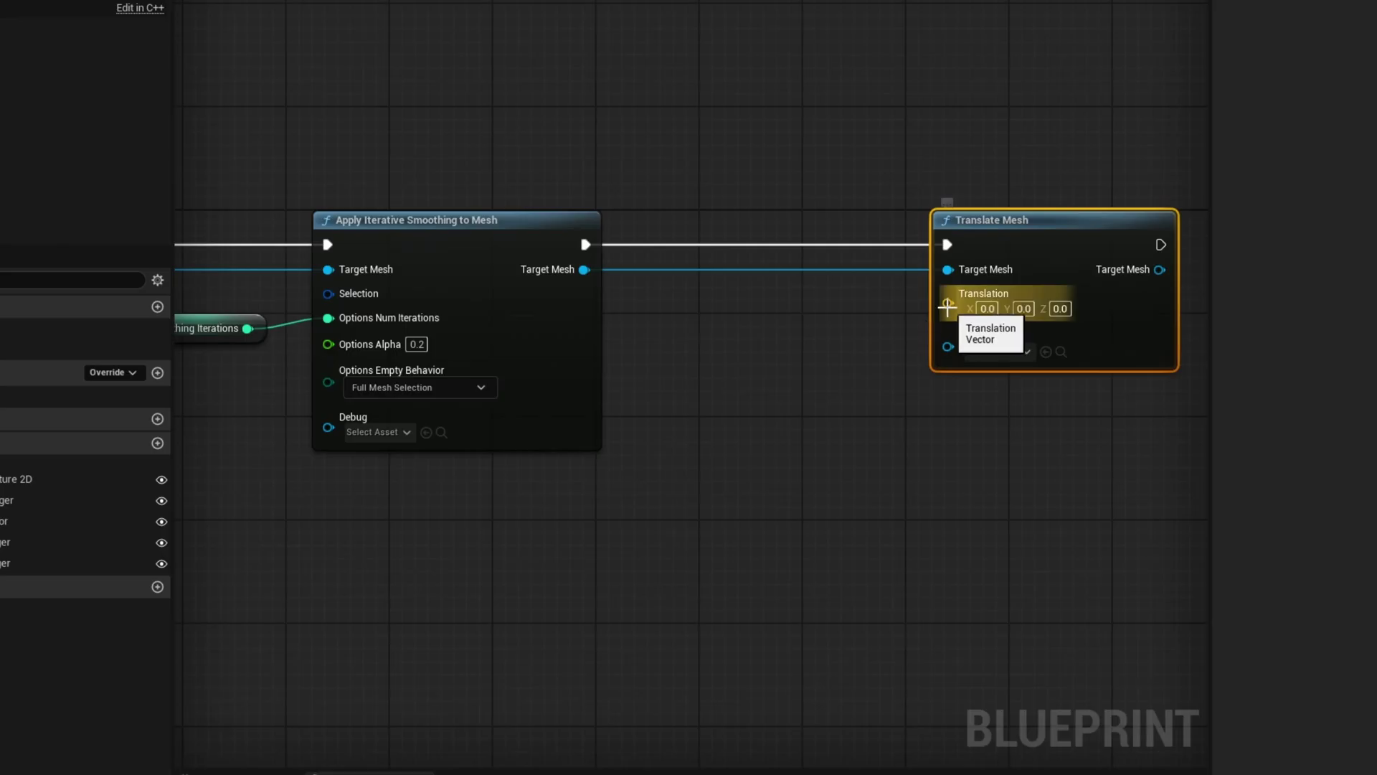
# Split the Translate Mesh node's Translation pin and place a Size getter split into its X, Y and Z components
pyautogui.rightClick(948, 303)
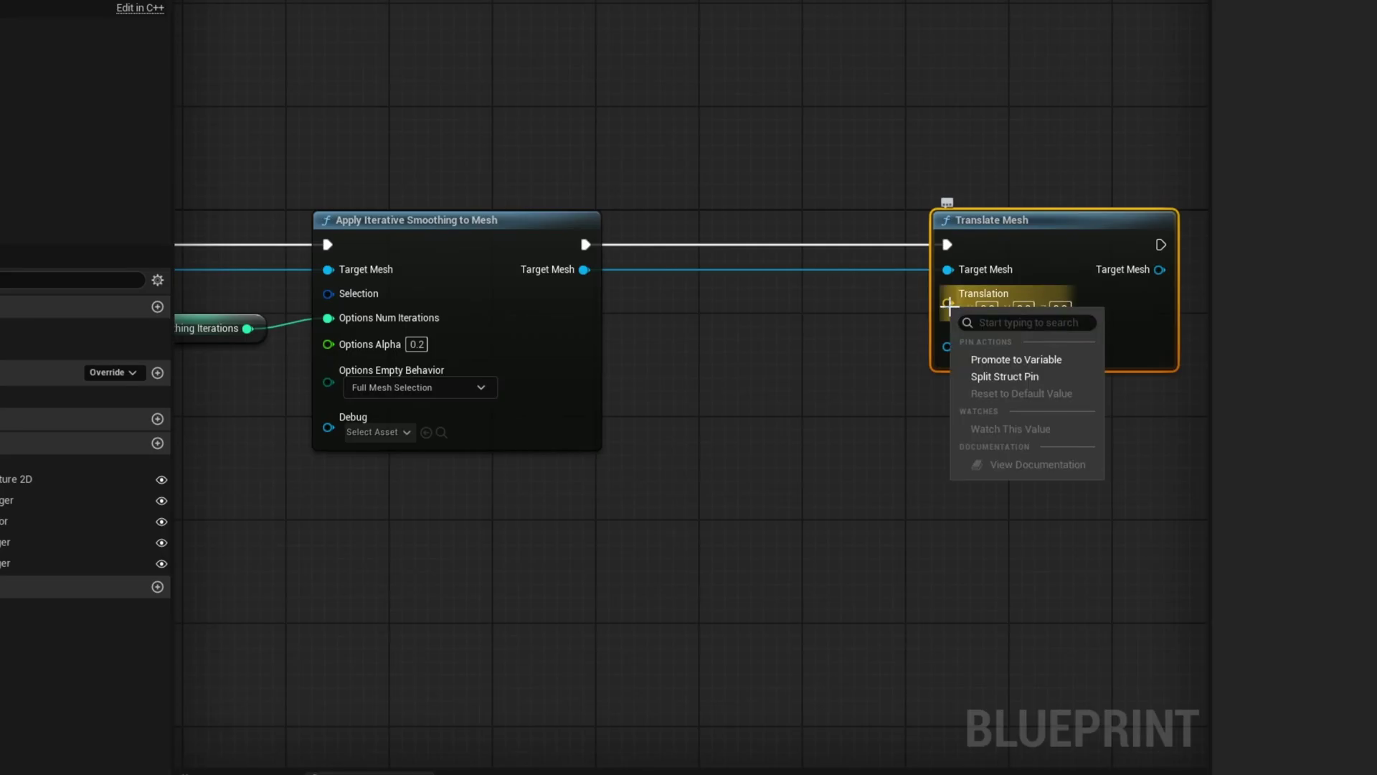
pyautogui.click(1017, 374)
pyautogui.moveTo(14, 520); pyautogui.dragTo(660, 326)
pyautogui.rightClick(746, 327)
pyautogui.click(820, 396)
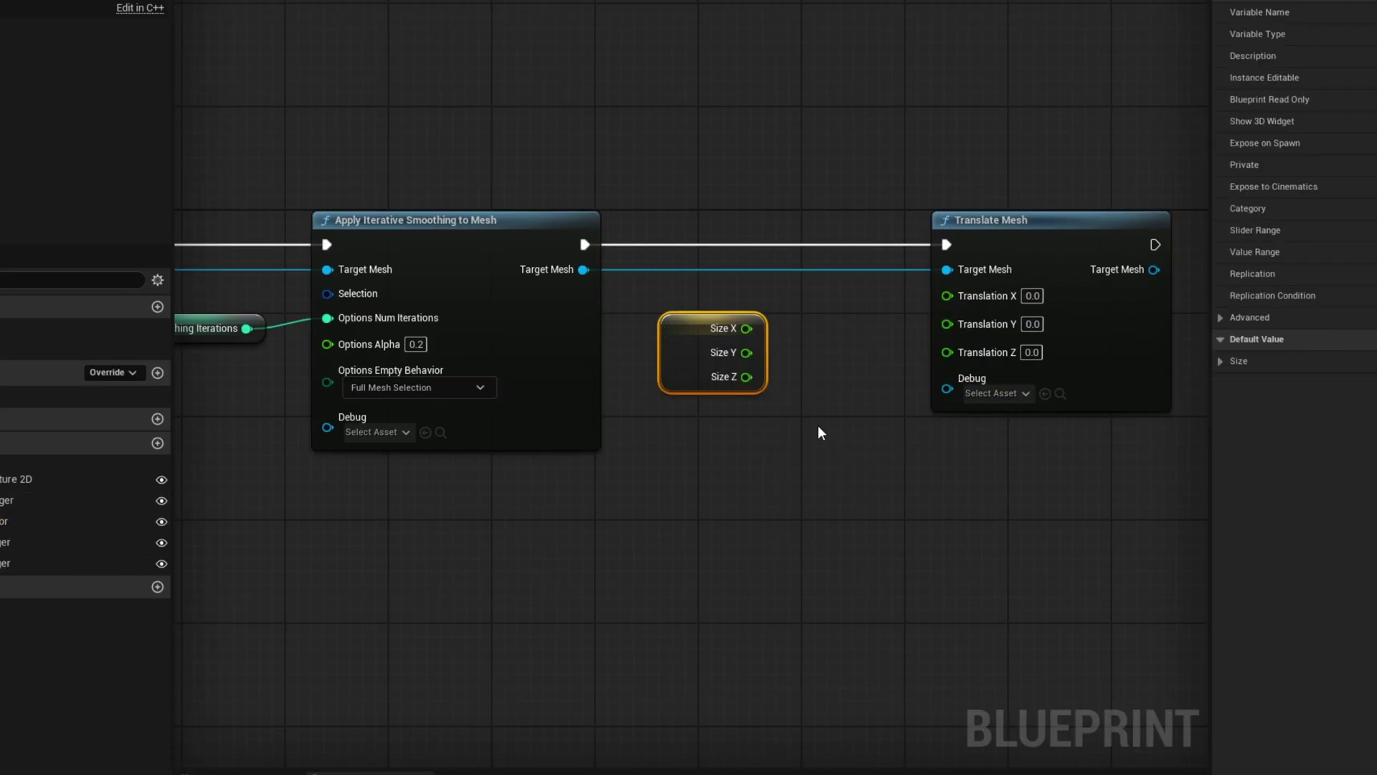
# Divide Size Z by 2 and connect the result to Translation Z of Translate Mesh
pyautogui.moveTo(746, 377); pyautogui.dragTo(791, 329)
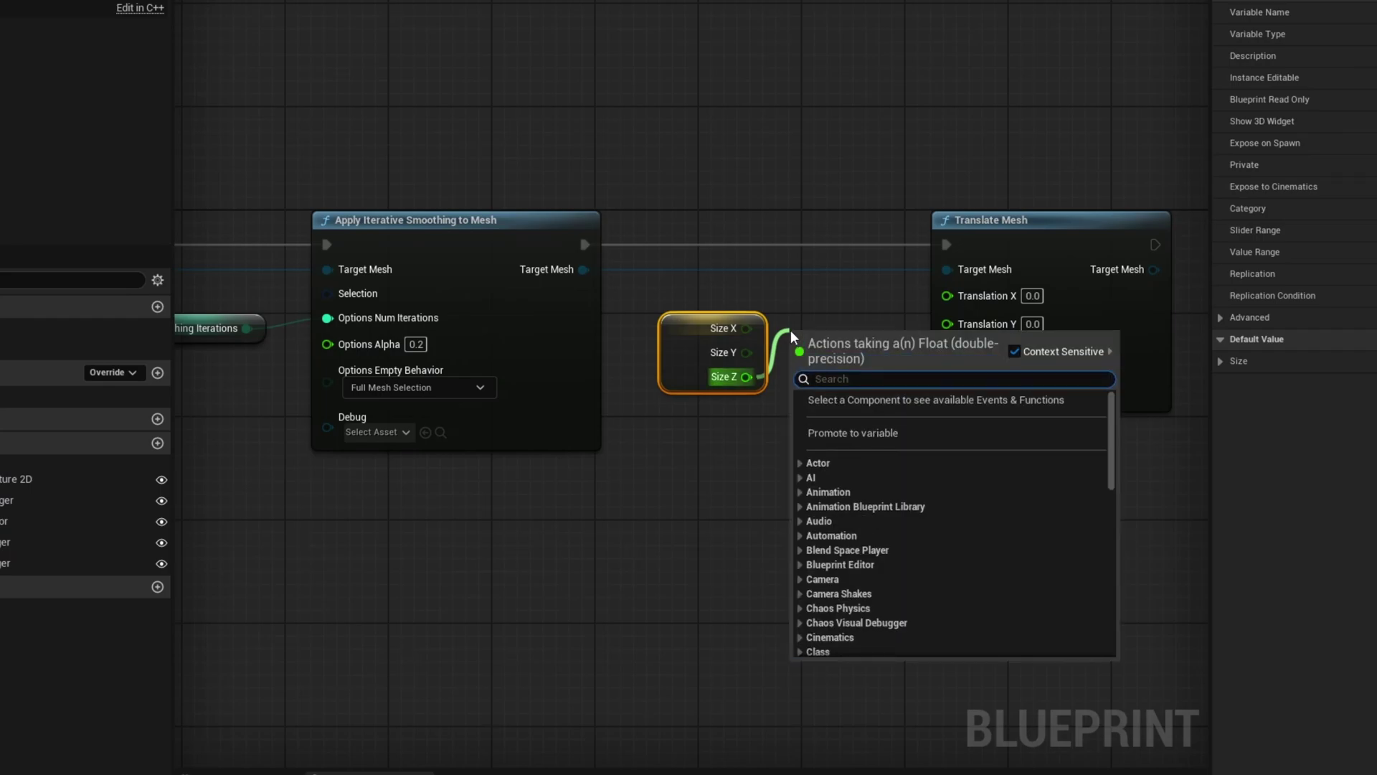
pyautogui.write('divide')
pyautogui.press('Return')
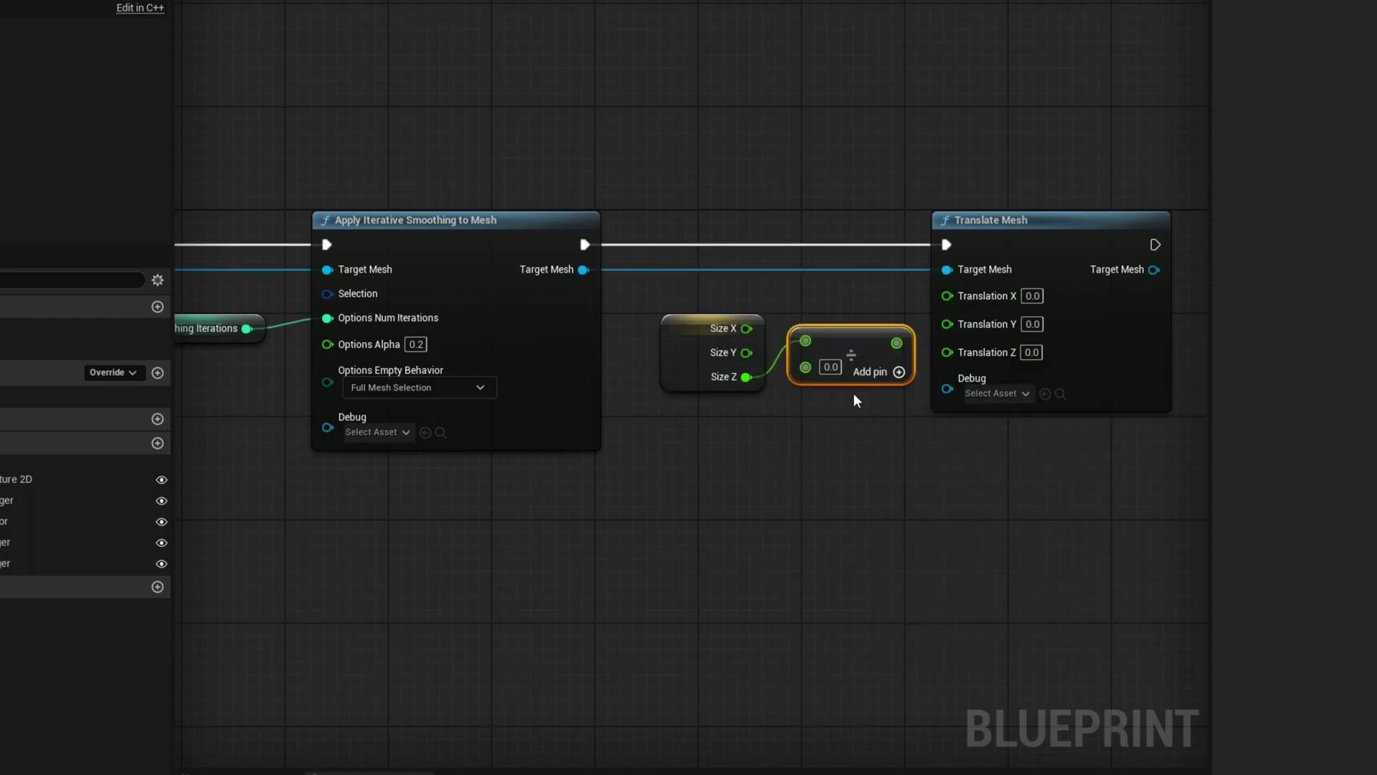
pyautogui.click(826, 368)
pyautogui.write('2')
pyautogui.press('Return')
pyautogui.moveTo(897, 342); pyautogui.dragTo(965, 352)
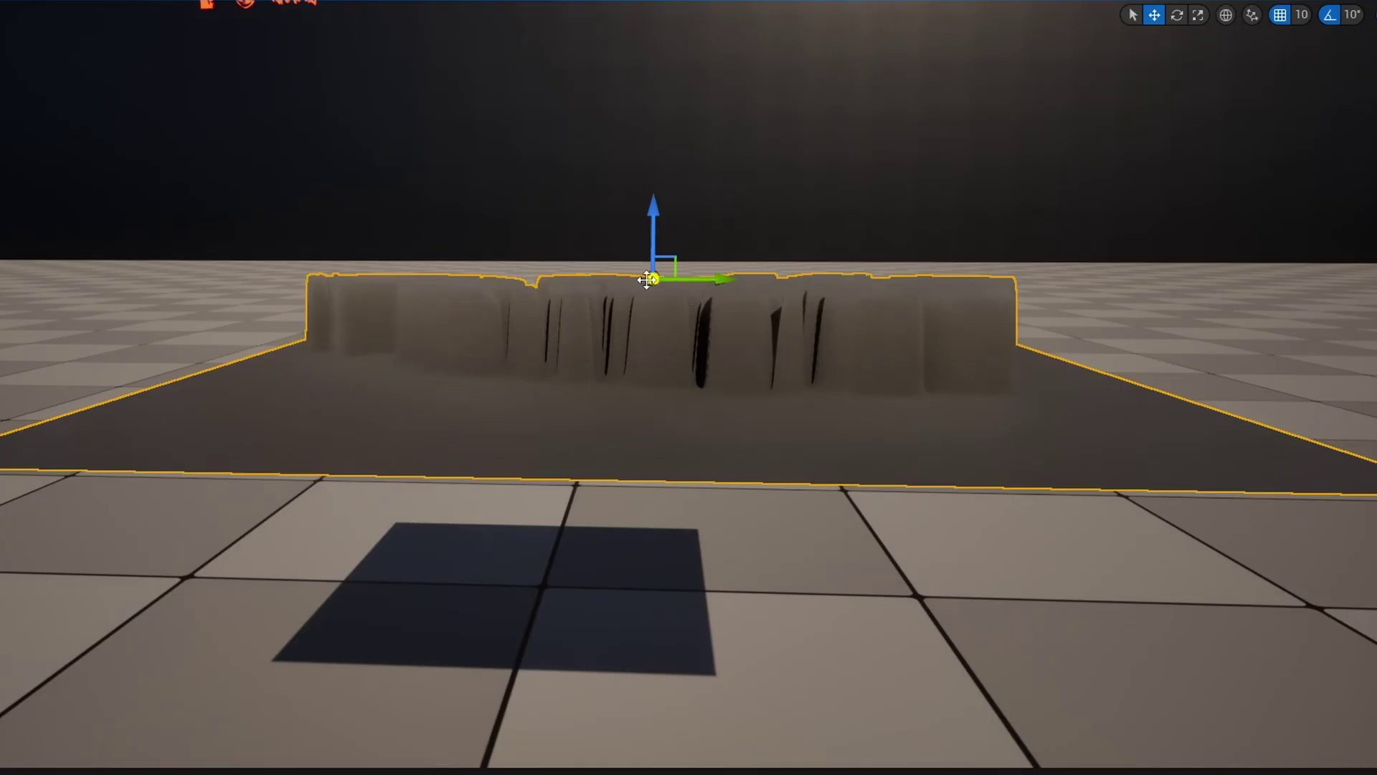
# Set the stencil actor's Z size to 10 to test the mesh offset with positive displacement
pyautogui.moveTo(953, 499); pyautogui.dragTo(952, 567, button='right')
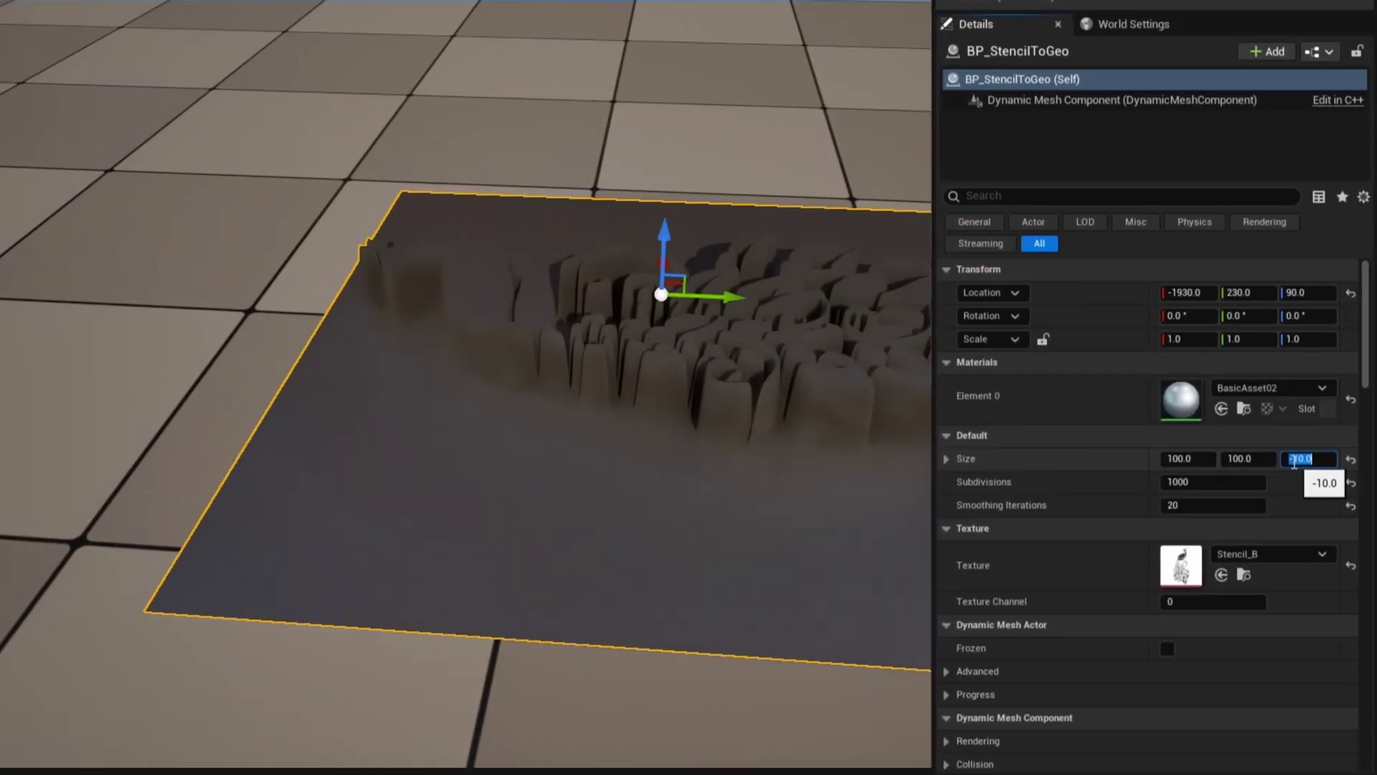
pyautogui.write('10')
pyautogui.press('Return')
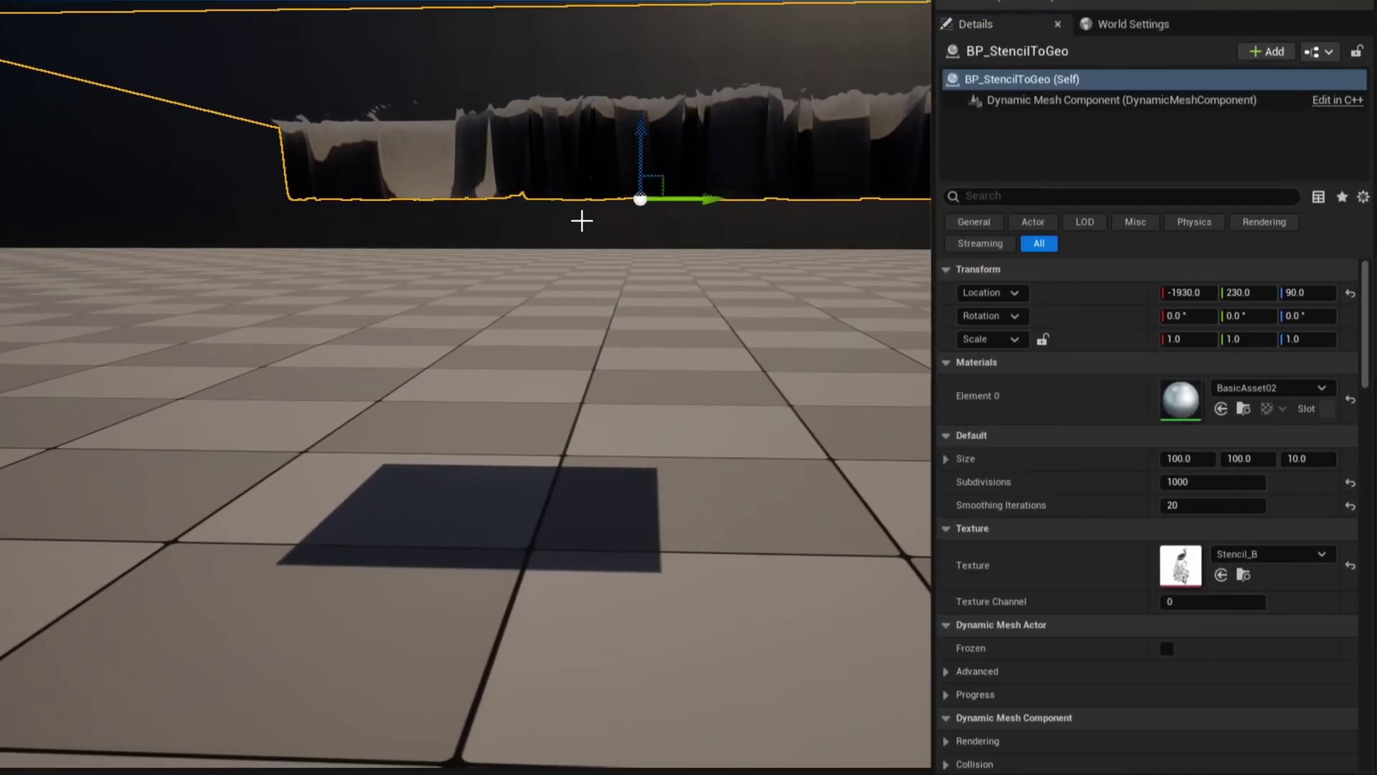